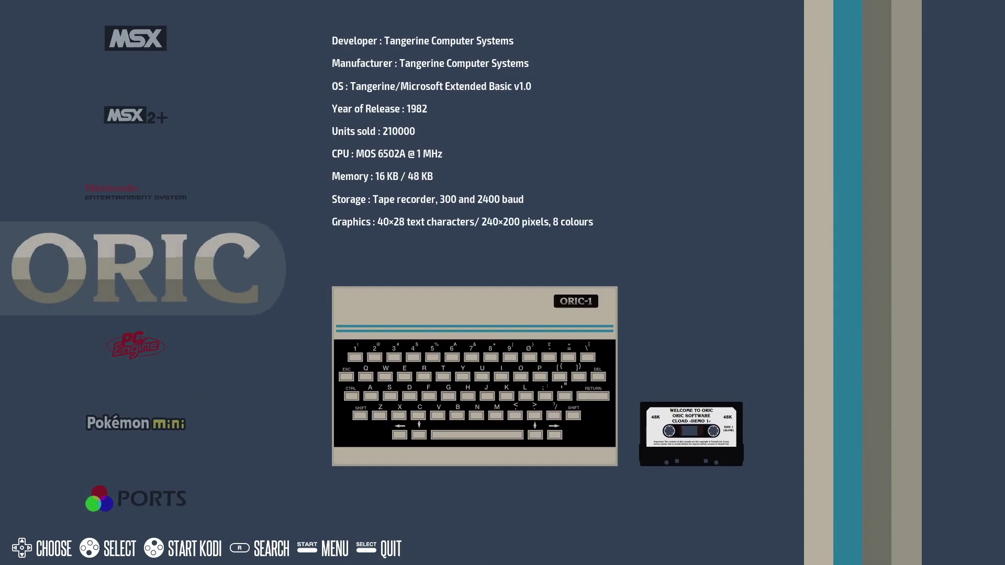
Open the PlayStation Portable game list and launch Mortal Kombat - Unchained (Europe)
{"action": "key", "text": "Up"}
{"action": "key", "text": "Up"}
{"action": "key", "text": "Up"}
{"action": "key", "text": "Up"}
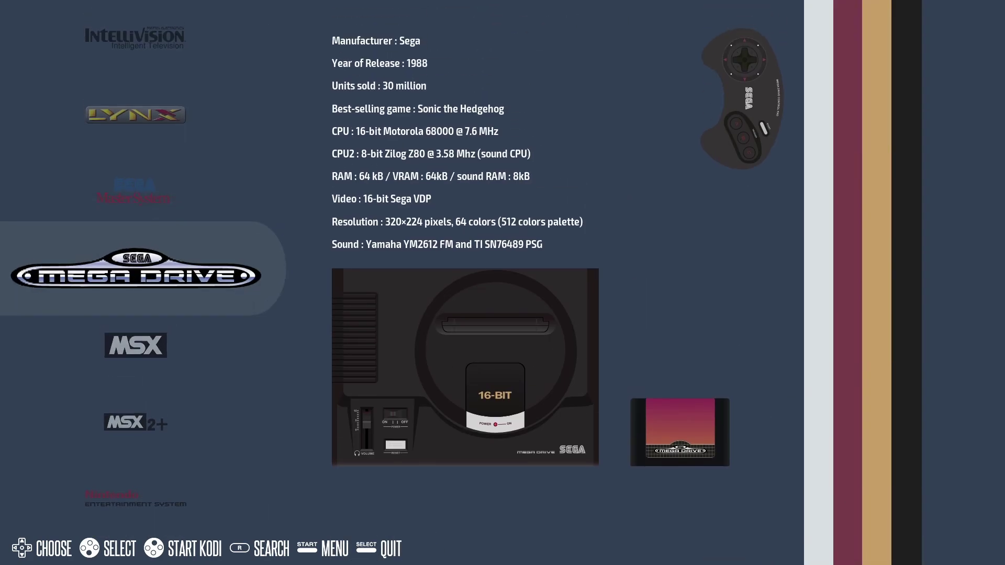
{"action": "key", "text": "Up"}
{"action": "key", "text": "Up"}
{"action": "key", "text": "Up"}
{"action": "key", "text": "Up"}
{"action": "key", "text": "Up"}
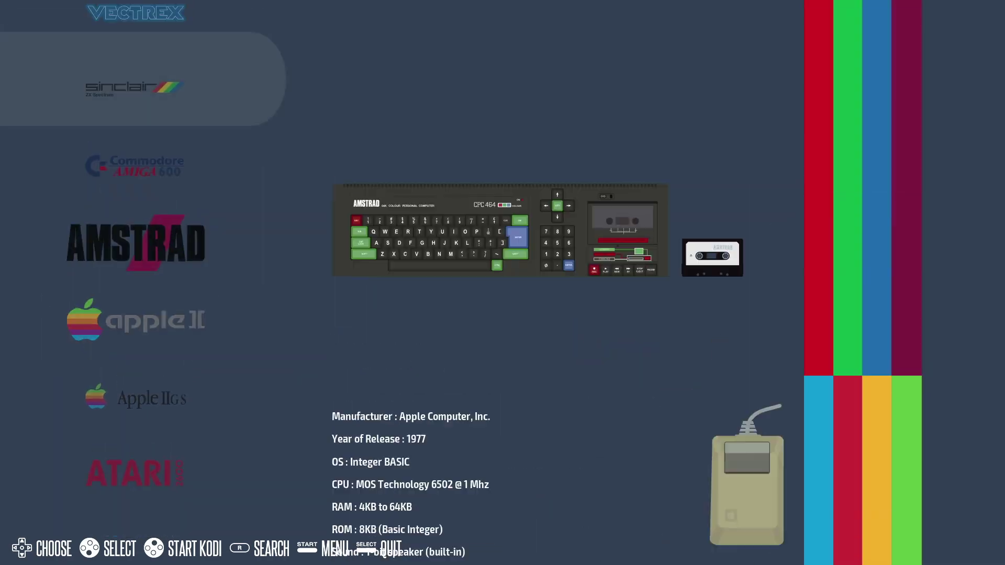
{"action": "key", "text": "Up"}
{"action": "key", "text": "Up"}
{"action": "key", "text": "Up"}
{"action": "key", "text": "Up"}
{"action": "key", "text": "Up"}
{"action": "key", "text": "Return"}
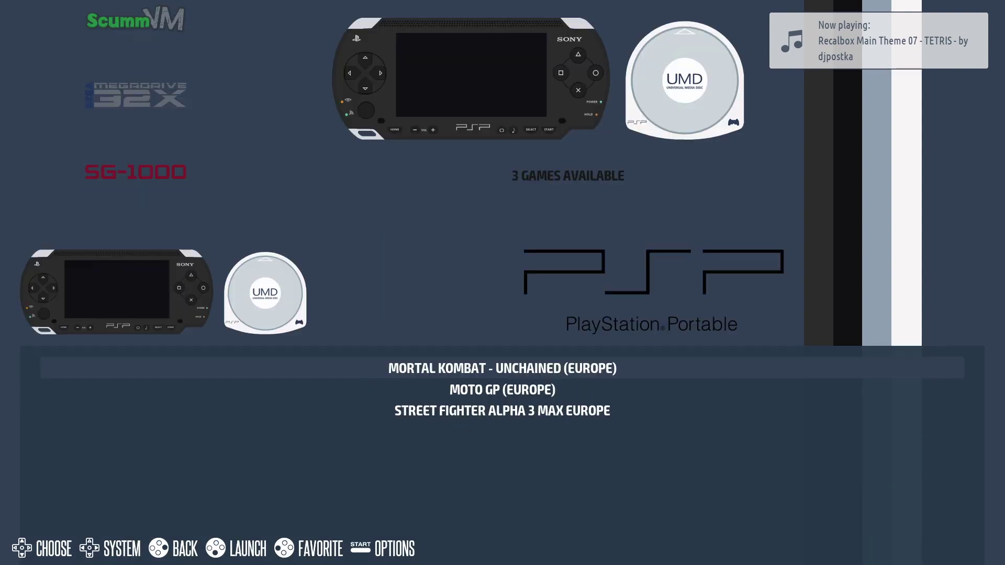
{"action": "key", "text": "Return"}
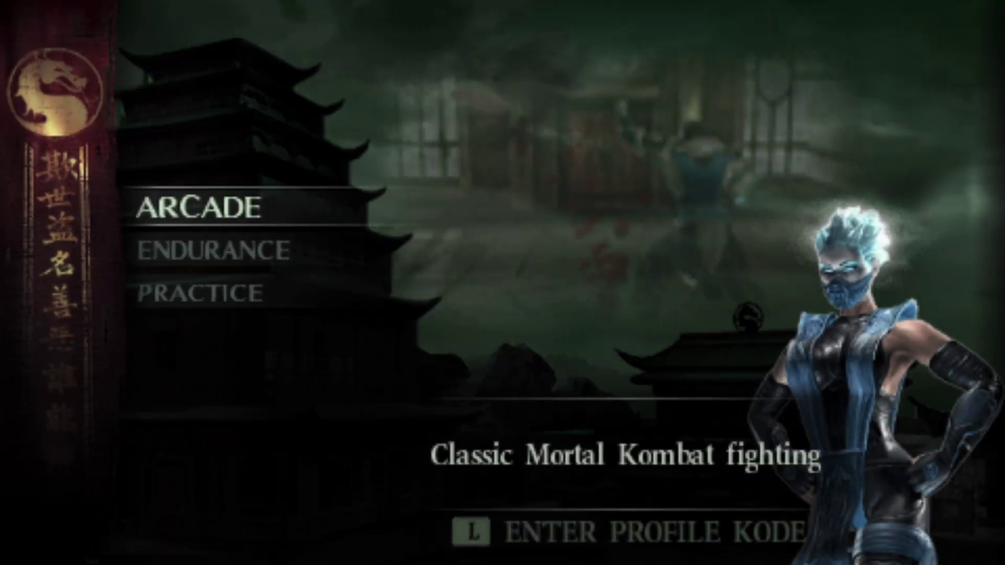
Start an Arcade game and choose Kabal as the fighter
{"action": "key", "text": "Return"}
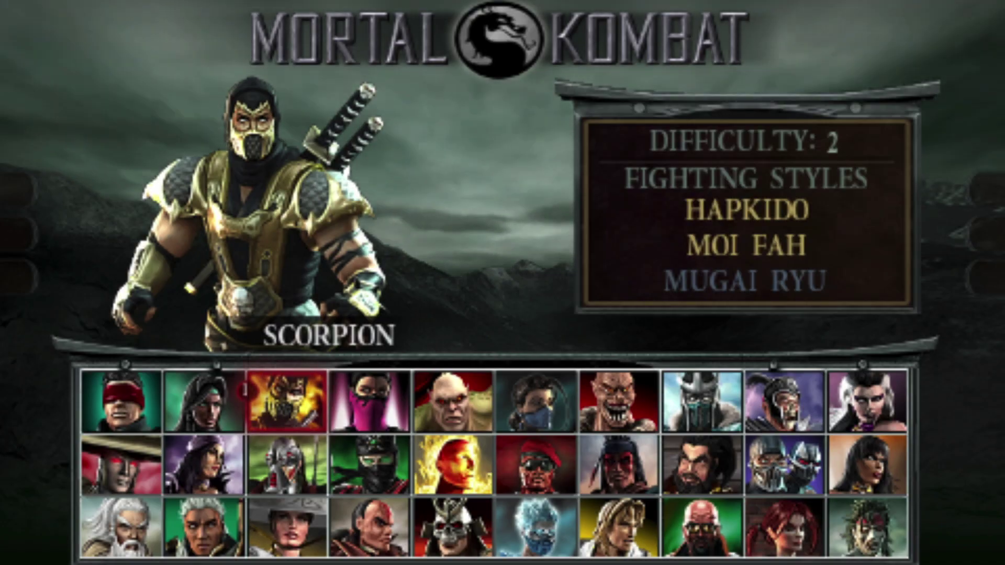
{"action": "key", "text": "Down"}
{"action": "key", "text": "Return"}
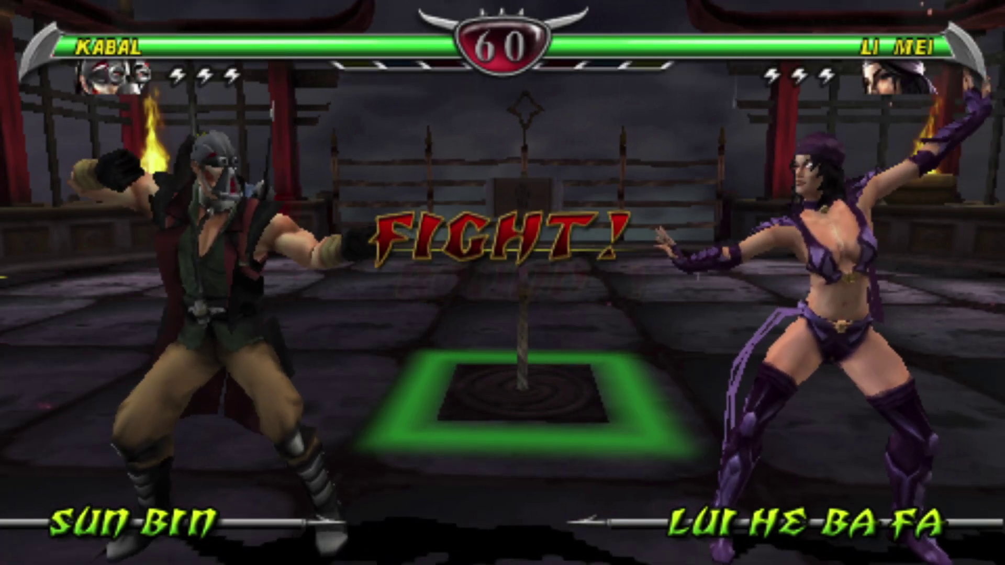
{"action": "key", "text": "x"}
{"action": "key", "text": "Up"}
{"action": "key", "text": "x"}
{"action": "key", "text": "Up"}
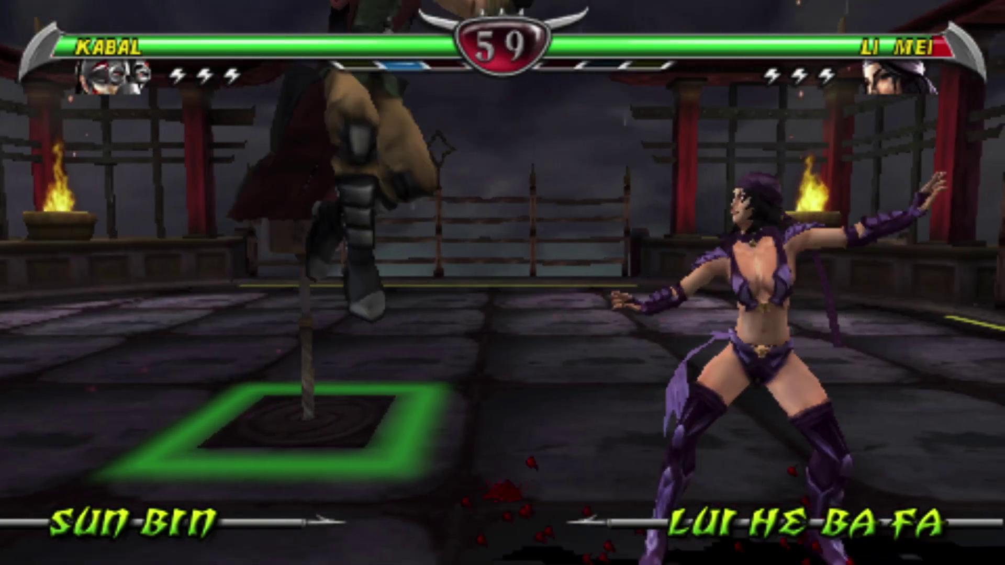
{"action": "key", "text": "x"}
{"action": "key", "text": "Up"}
{"action": "key", "text": "x"}
{"action": "key", "text": "Up"}
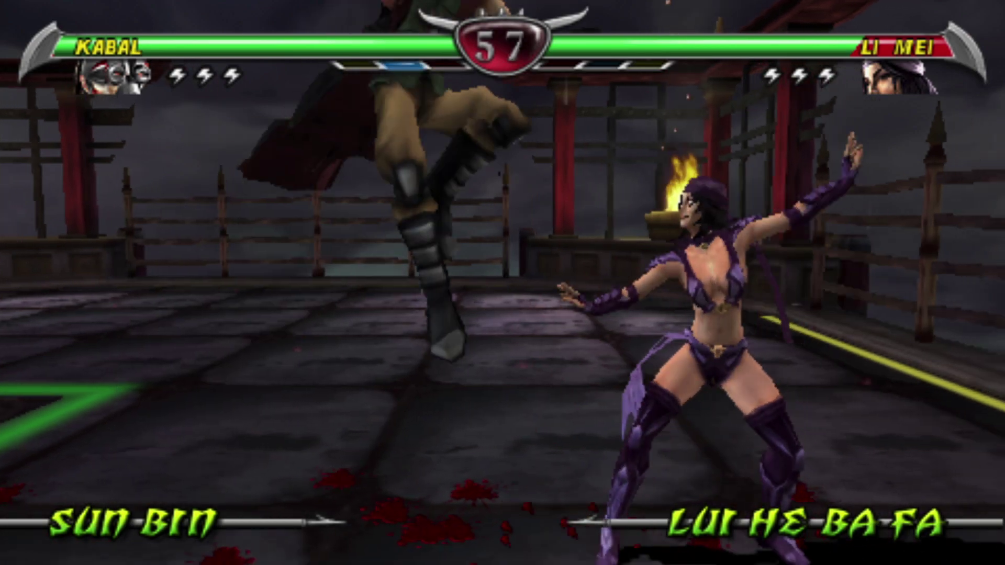
{"action": "key", "text": "x"}
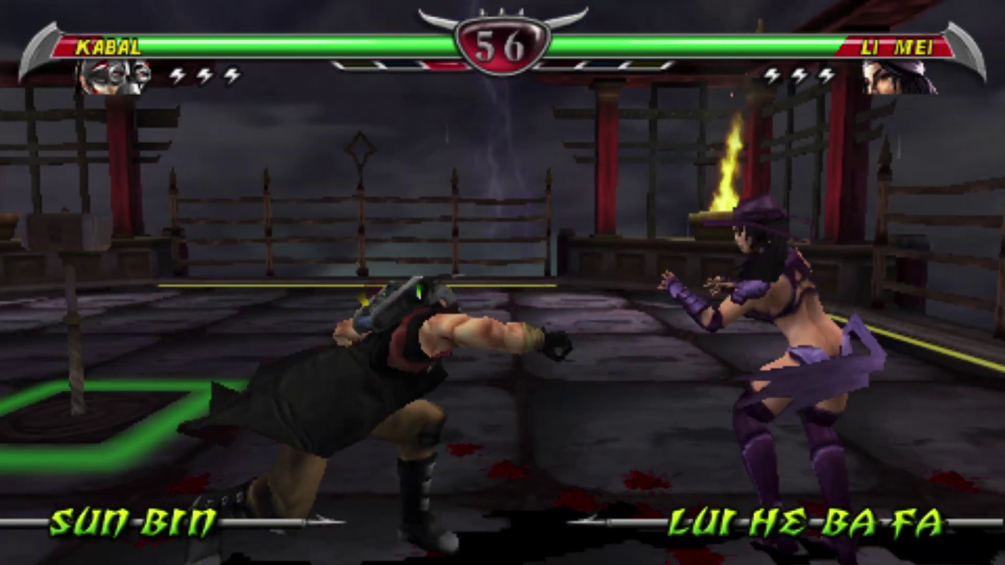
{"action": "key", "text": "Up"}
{"action": "key", "text": "x"}
{"action": "key", "text": "Up"}
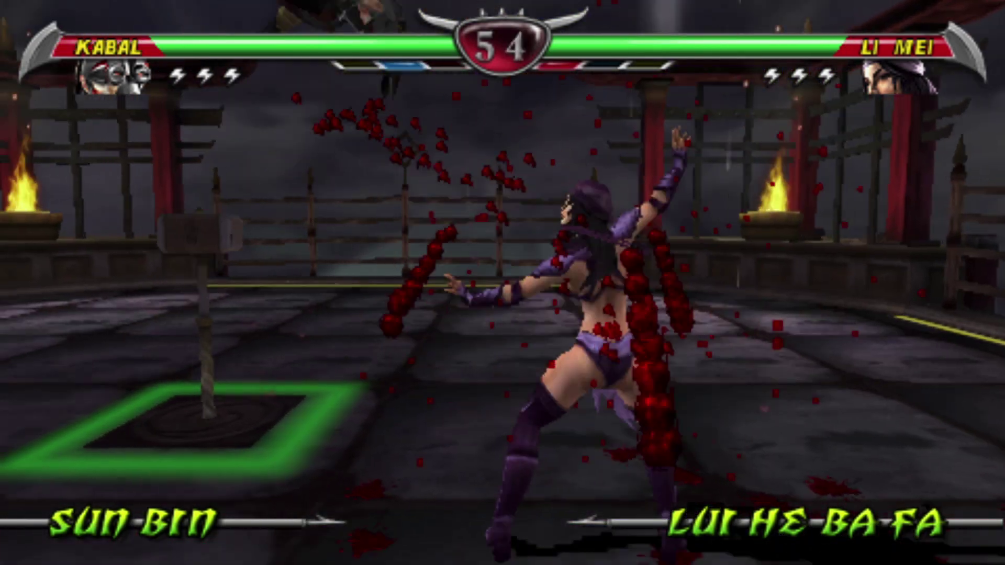
{"action": "key", "text": "Right"}
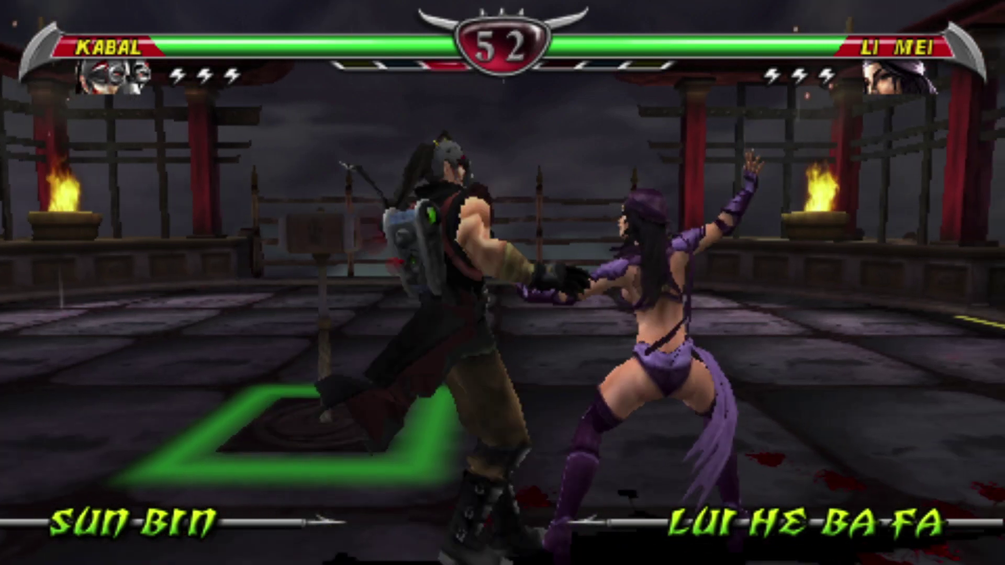
{"action": "key", "text": "x"}
{"action": "key", "text": "x"}
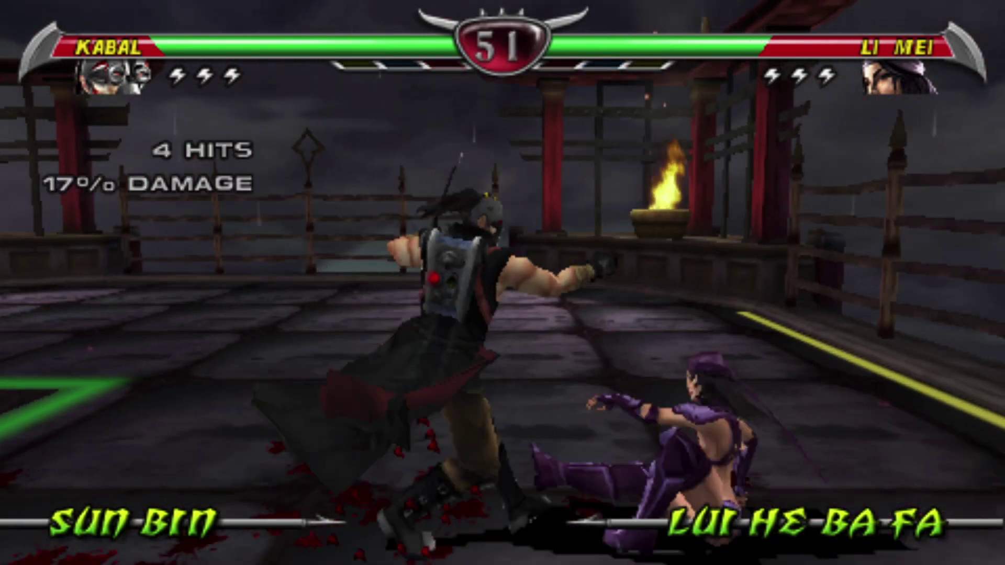
{"action": "key", "text": "x"}
{"action": "key", "text": "x"}
{"action": "key", "text": "x"}
{"action": "key", "text": "Right"}
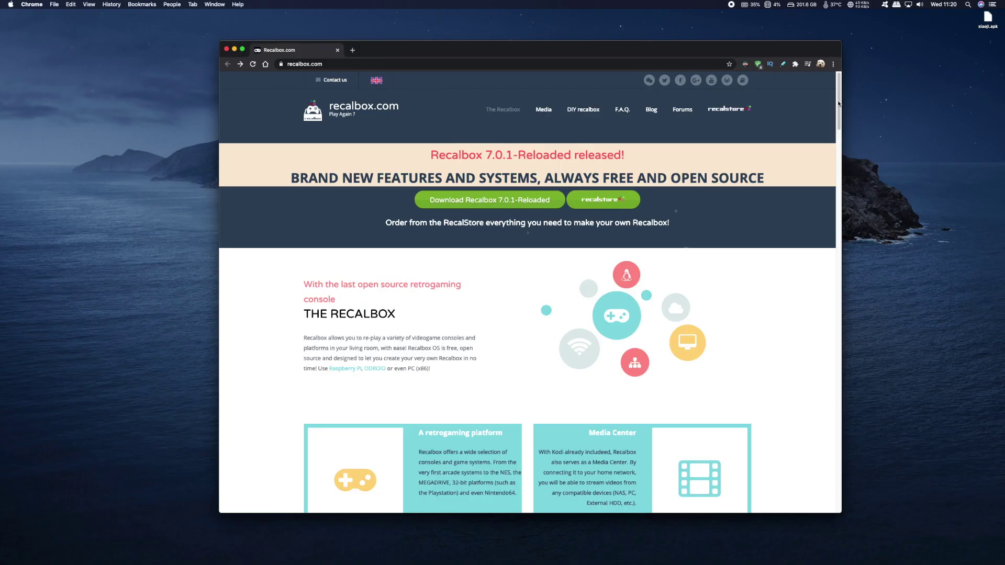
Review the Interface and Included Systems sections of the Recalbox homepage and return to its beginning
{"action": "left_click_drag", "start_coordinate": [840, 96], "coordinate": [839, 115]}
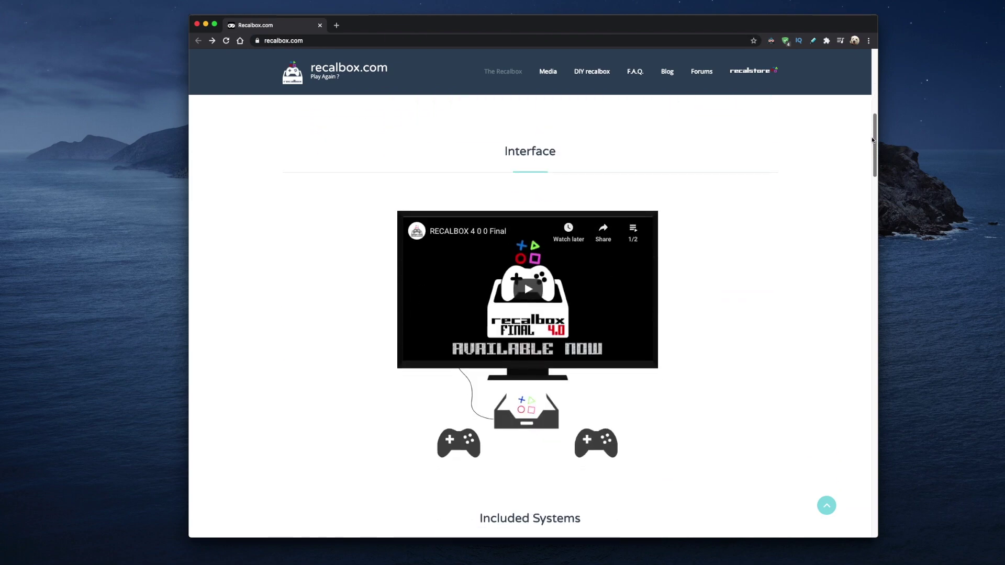
{"action": "scroll", "coordinate": [871, 137], "scroll_direction": "down", "scroll_amount": 3}
{"action": "scroll", "coordinate": [869, 184], "scroll_direction": "down", "scroll_amount": 3}
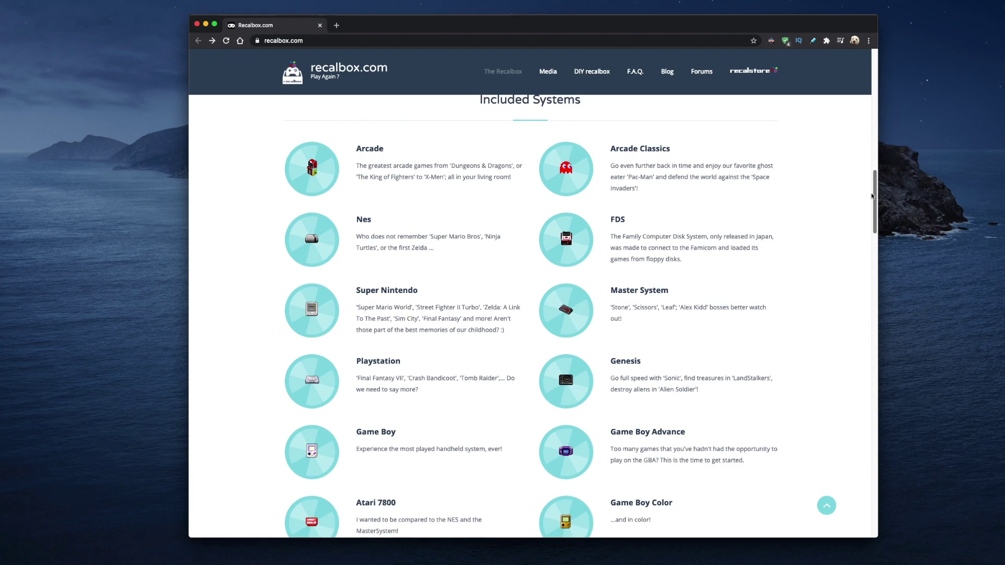
{"action": "left_click_drag", "start_coordinate": [872, 196], "coordinate": [874, 61]}
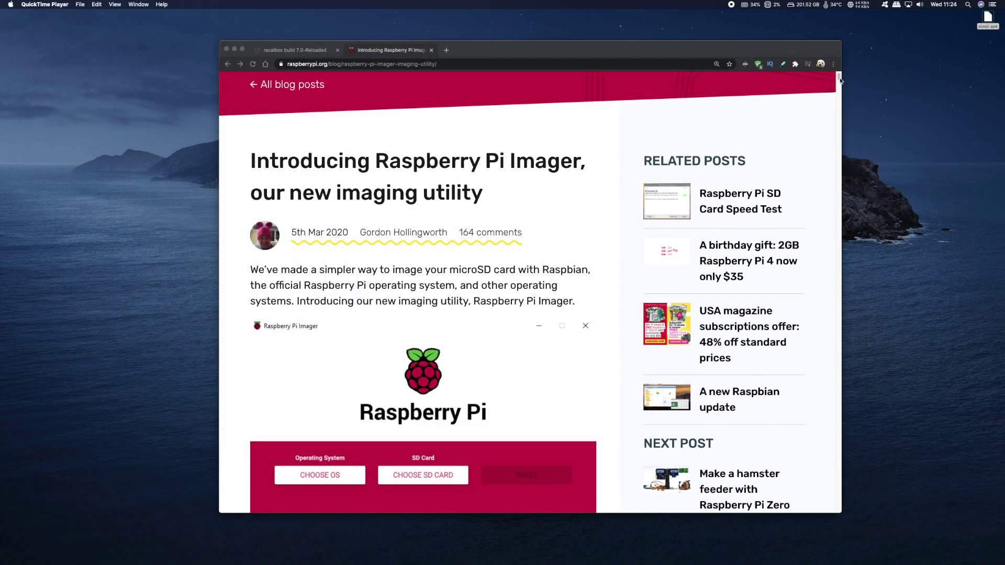
Look through the blog post introducing the Raspberry Pi Imager utility
{"action": "left_click", "coordinate": [839, 79]}
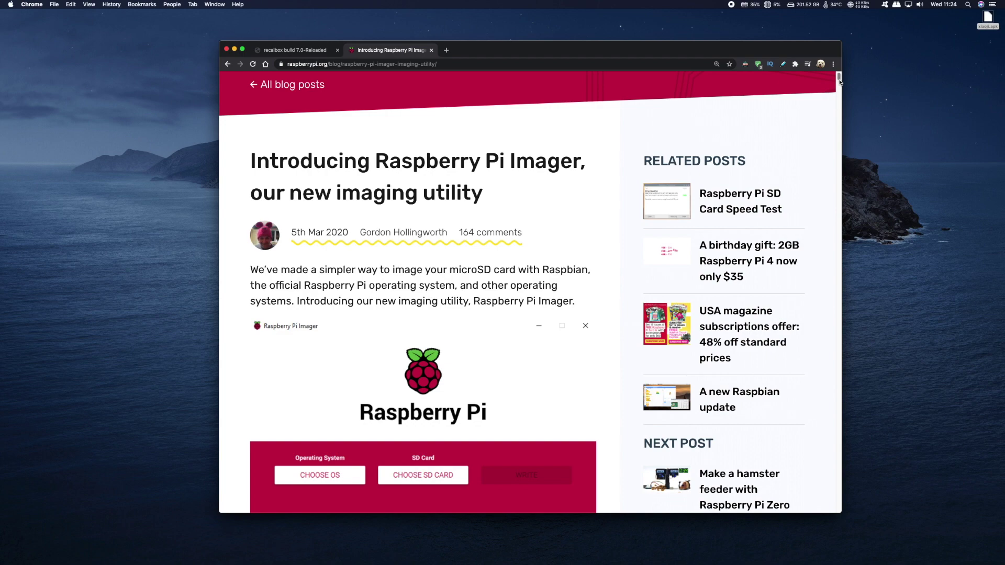
{"action": "scroll", "coordinate": [839, 81], "scroll_direction": "down", "scroll_amount": 5}
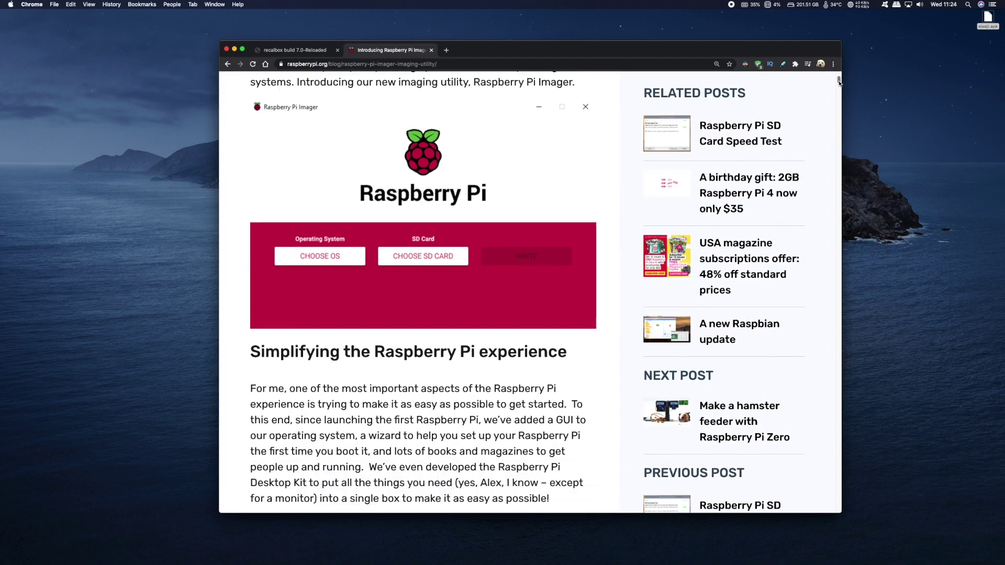
{"action": "scroll", "coordinate": [839, 81], "scroll_direction": "down", "scroll_amount": 3}
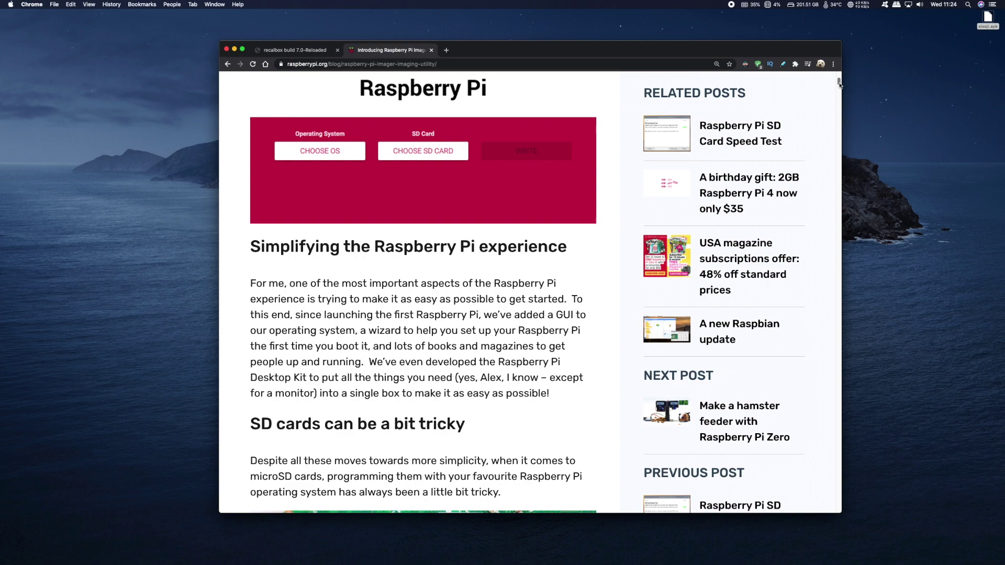
{"action": "scroll", "coordinate": [840, 84], "scroll_direction": "up", "scroll_amount": 3}
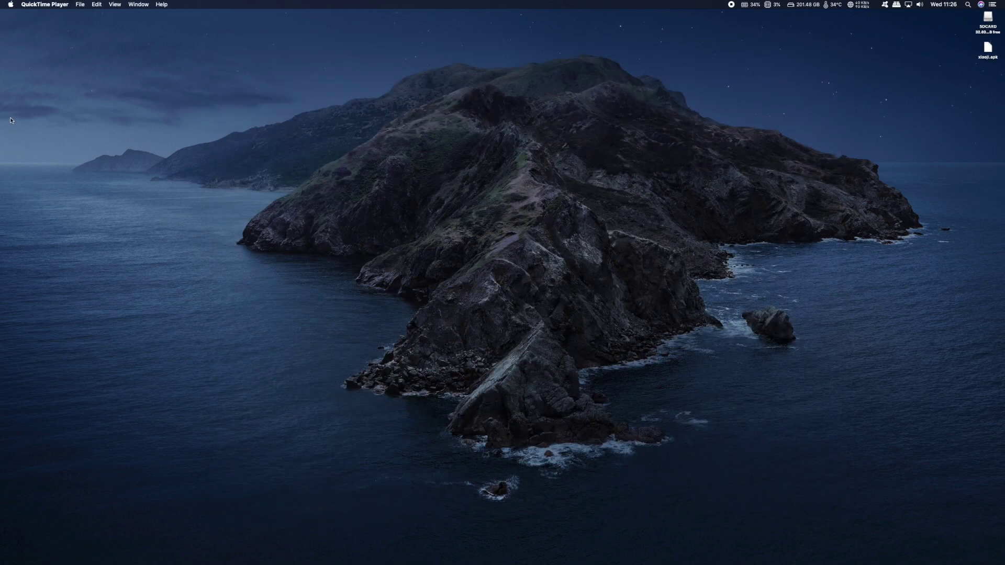
Switch to Raspberry Pi Imager by launching it from the installed applications
{"action": "mouse_move", "coordinate": [1, 142]}
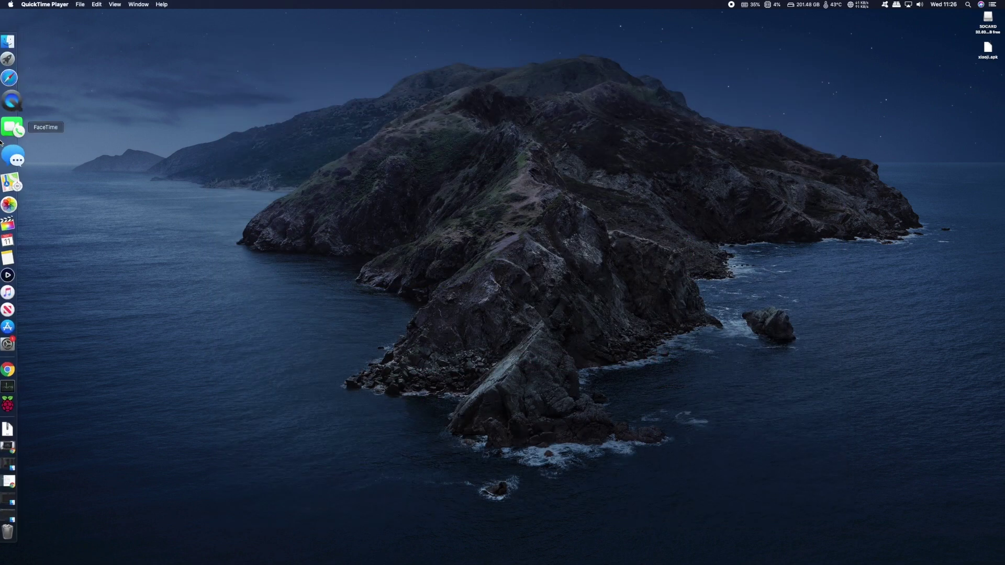
{"action": "left_click", "coordinate": [11, 74]}
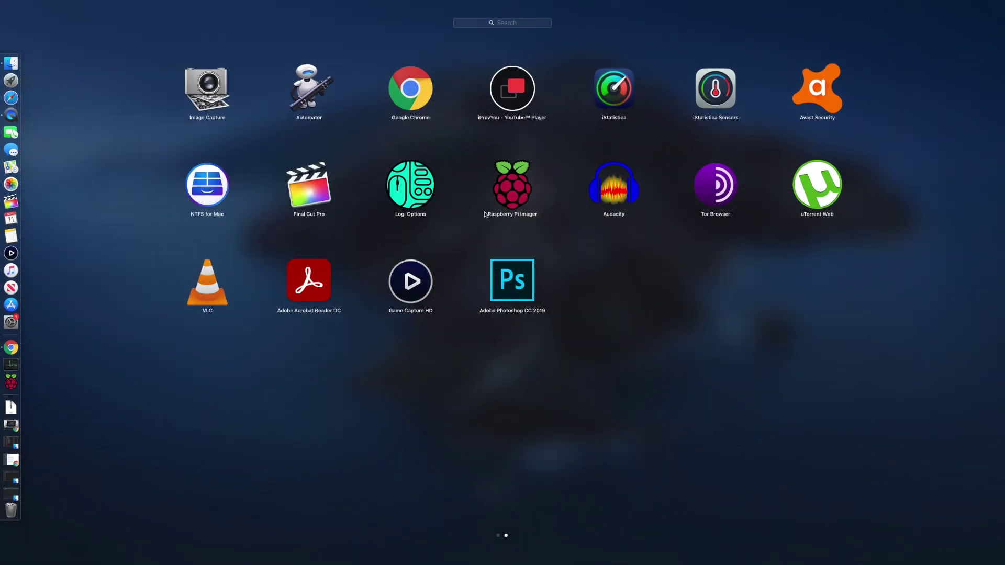
{"action": "left_click", "coordinate": [507, 186]}
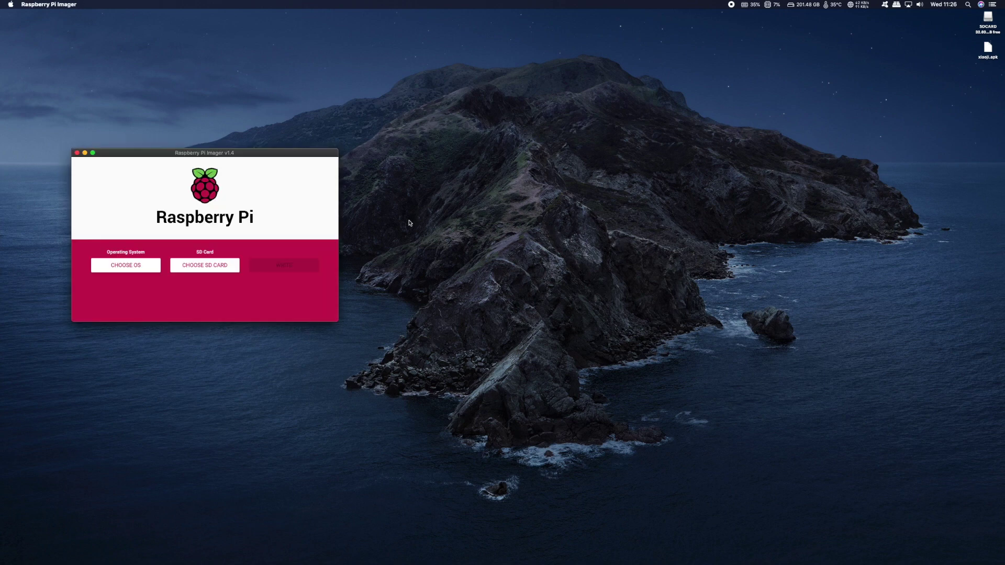
Choose the custom image recalbox-rpi4.img.xz from Downloads as the operating system
{"action": "left_click", "coordinate": [137, 264]}
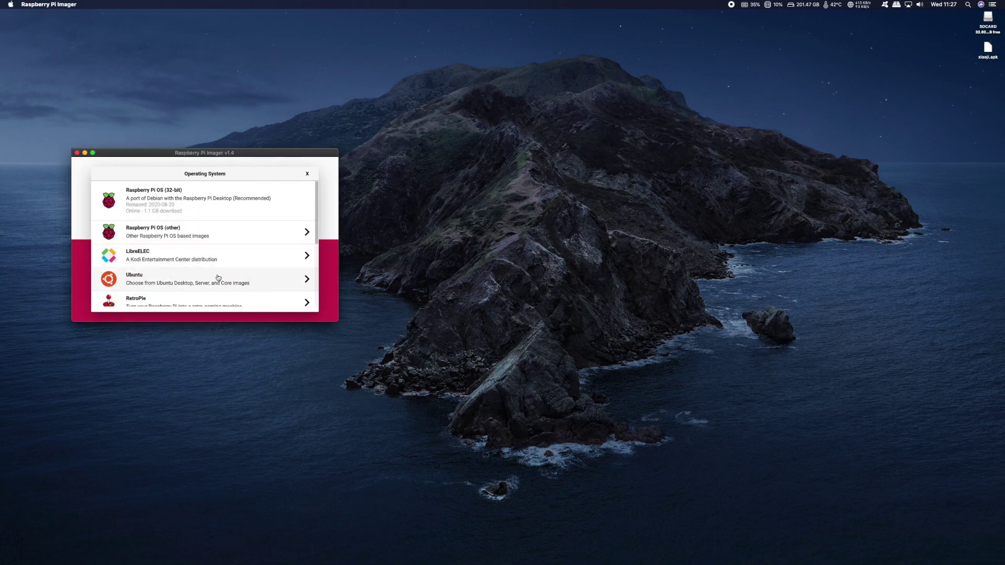
{"action": "scroll", "coordinate": [219, 251], "scroll_direction": "down", "scroll_amount": 5}
{"action": "scroll", "coordinate": [195, 260], "scroll_direction": "down", "scroll_amount": 2}
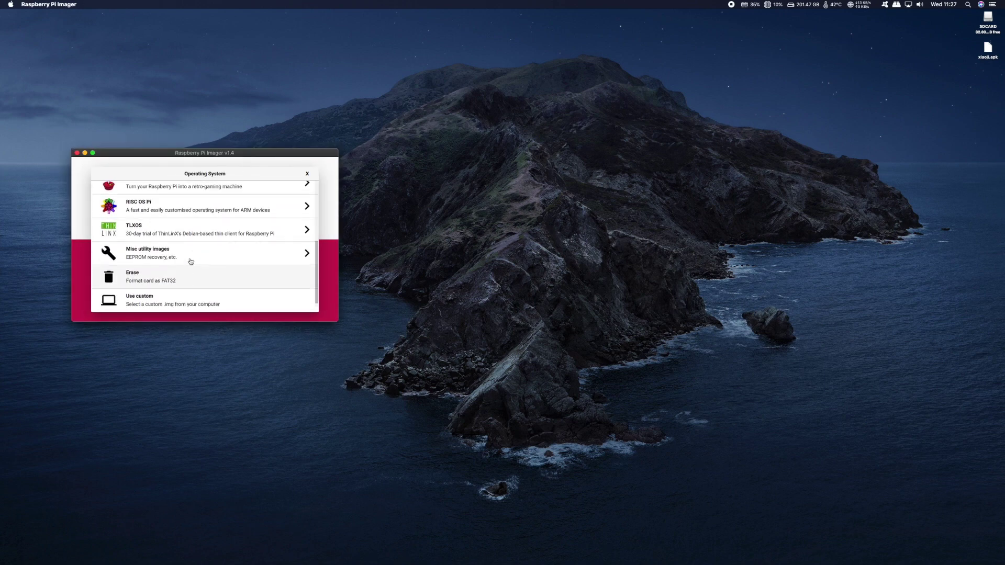
{"action": "left_click", "coordinate": [183, 293]}
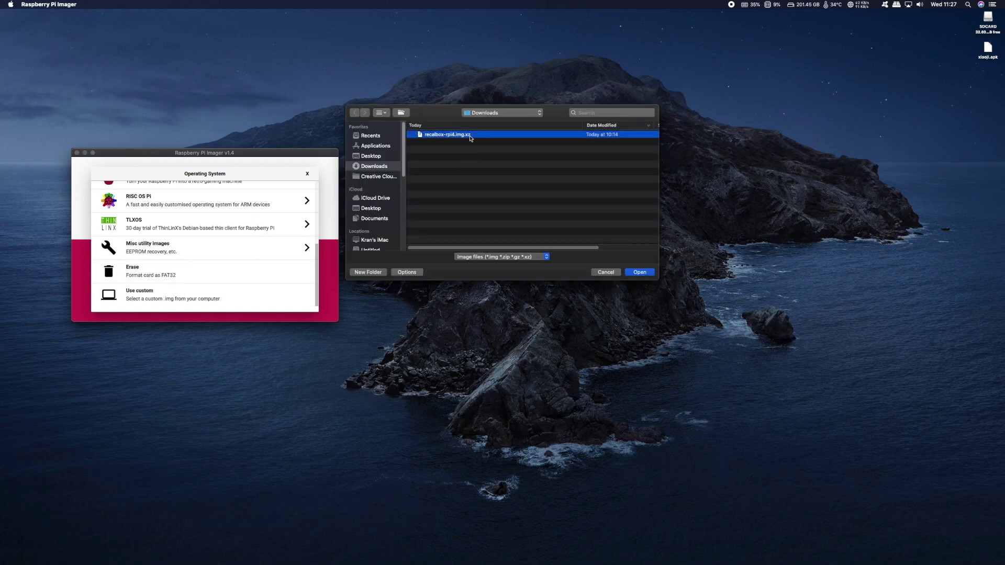
{"action": "left_click", "coordinate": [639, 272]}
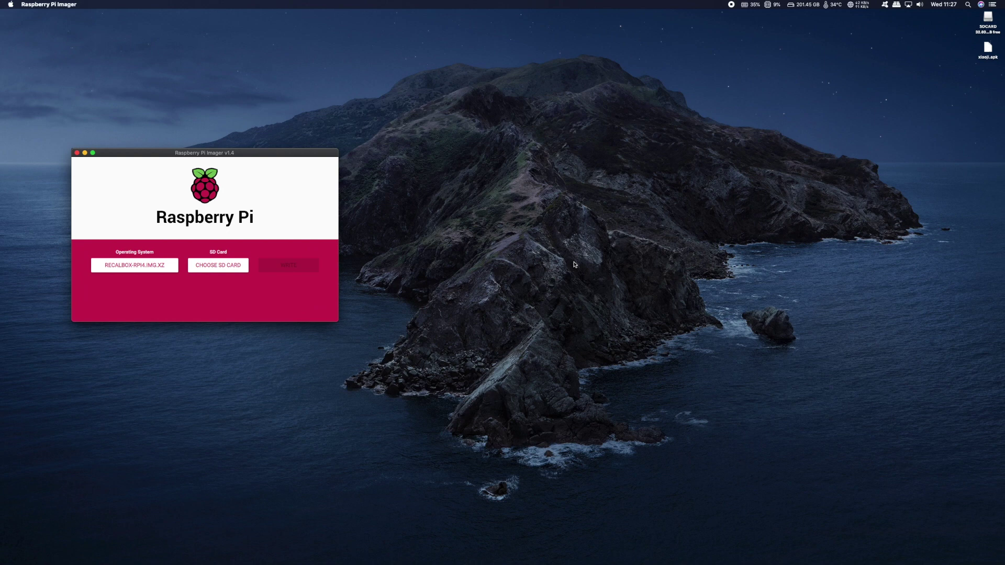
Select the 32.0 GB Generic USB3.0 CRW SD Media card and write the image, agreeing to erase its existing data
{"action": "left_click", "coordinate": [216, 266]}
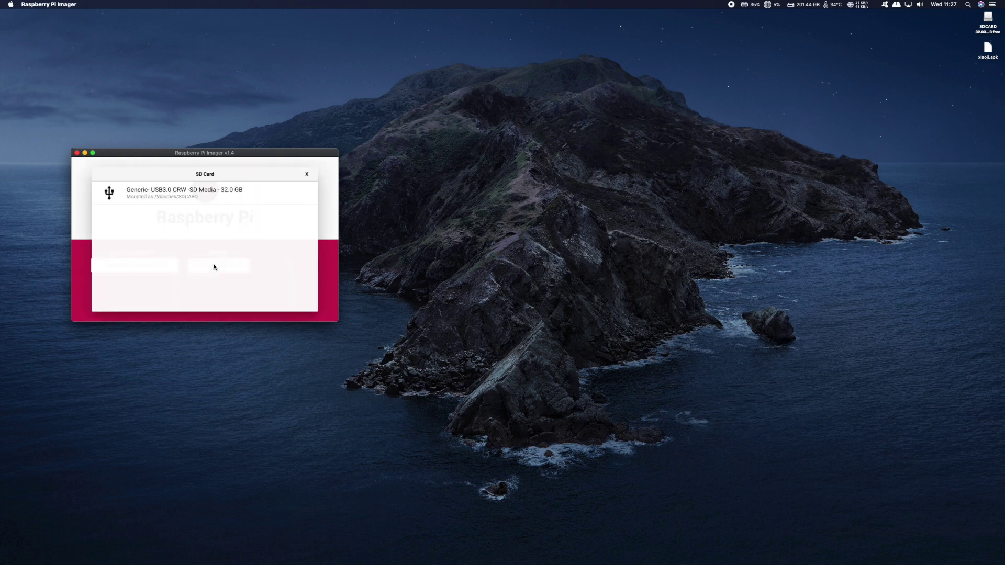
{"action": "left_click", "coordinate": [209, 195]}
{"action": "left_click", "coordinate": [294, 263]}
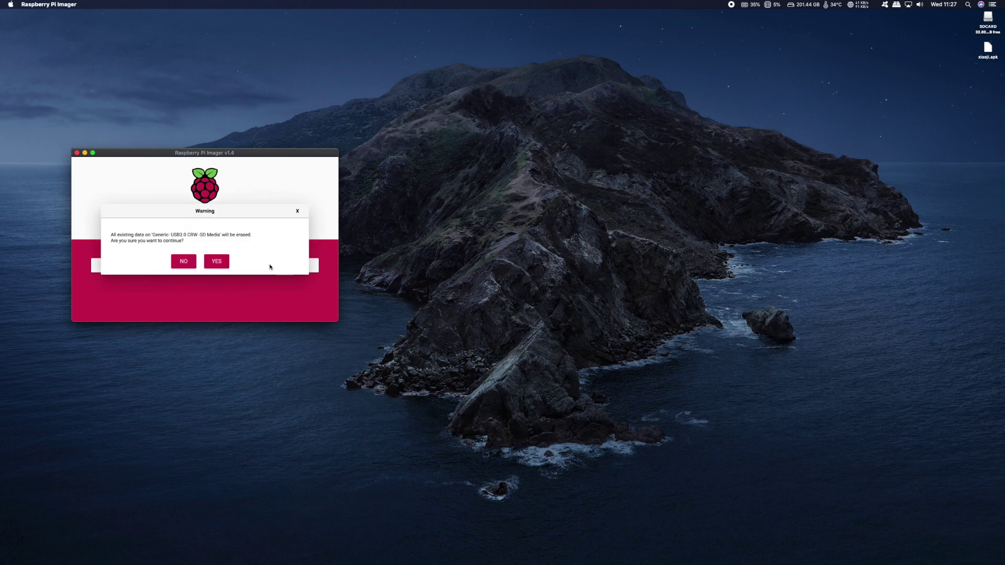
{"action": "left_click", "coordinate": [215, 262]}
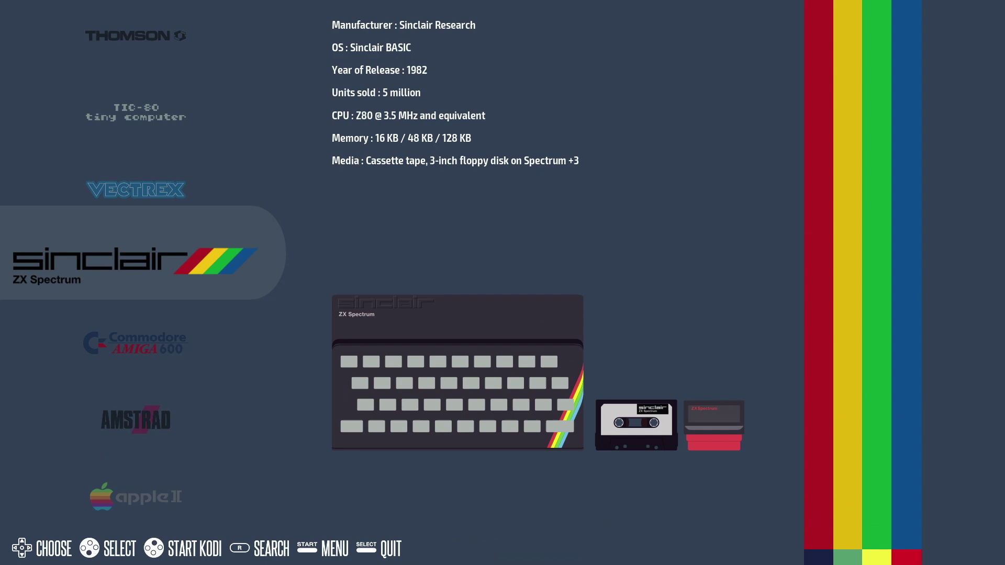
{"action": "key", "text": "Up"}
{"action": "key", "text": "Up"}
{"action": "key", "text": "Up"}
{"action": "key", "text": "Up"}
{"action": "key", "text": "Up"}
{"action": "key", "text": "Up"}
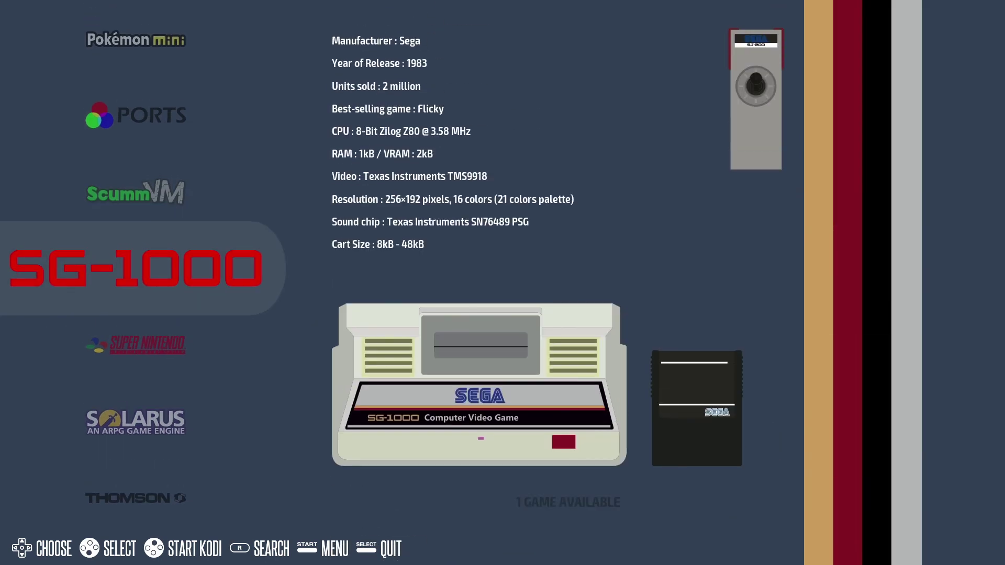
Move through the Recalbox systems to Mega Drive and open its game list
{"action": "key", "text": "Up"}
{"action": "key", "text": "Up"}
{"action": "key", "text": "Up"}
{"action": "key", "text": "Up"}
{"action": "key", "text": "Up"}
{"action": "key", "text": "Up"}
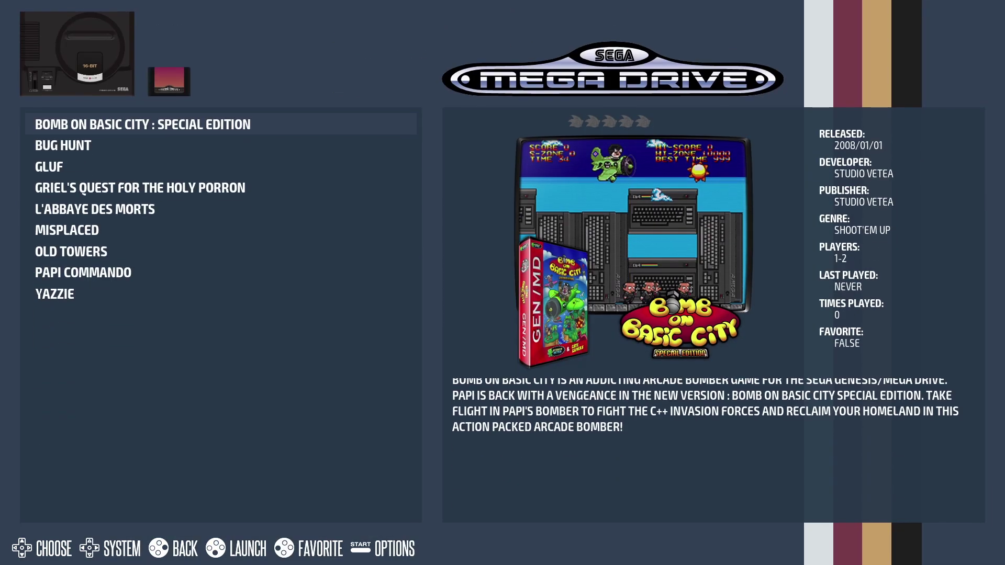
Select Yazzie in the Mega Drive game list and launch it
{"action": "key", "text": "Down"}
{"action": "key", "text": "Down"}
{"action": "key", "text": "Down"}
{"action": "key", "text": "Down"}
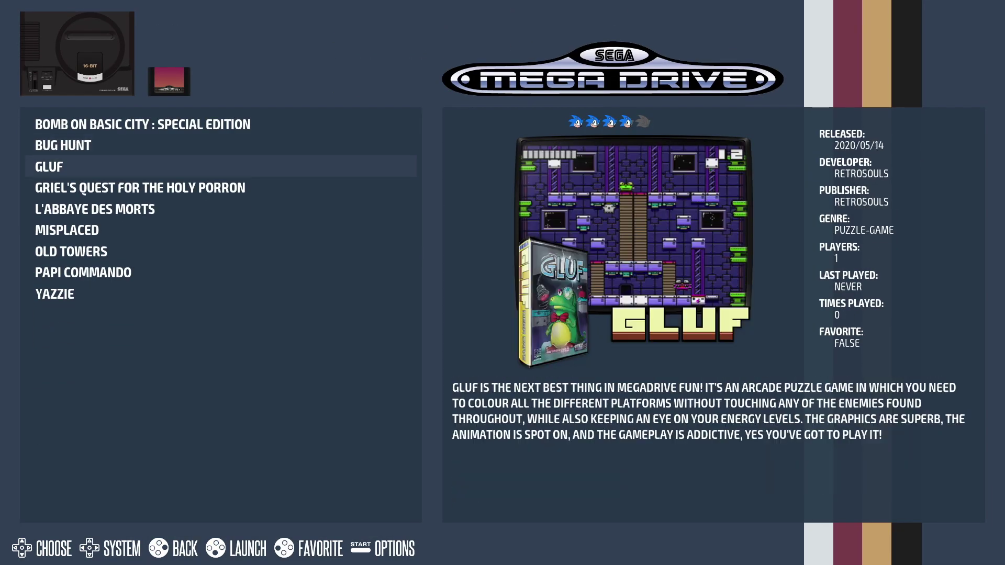
{"action": "key", "text": "Down"}
{"action": "key", "text": "Down"}
{"action": "key", "text": "Down"}
{"action": "key", "text": "Down"}
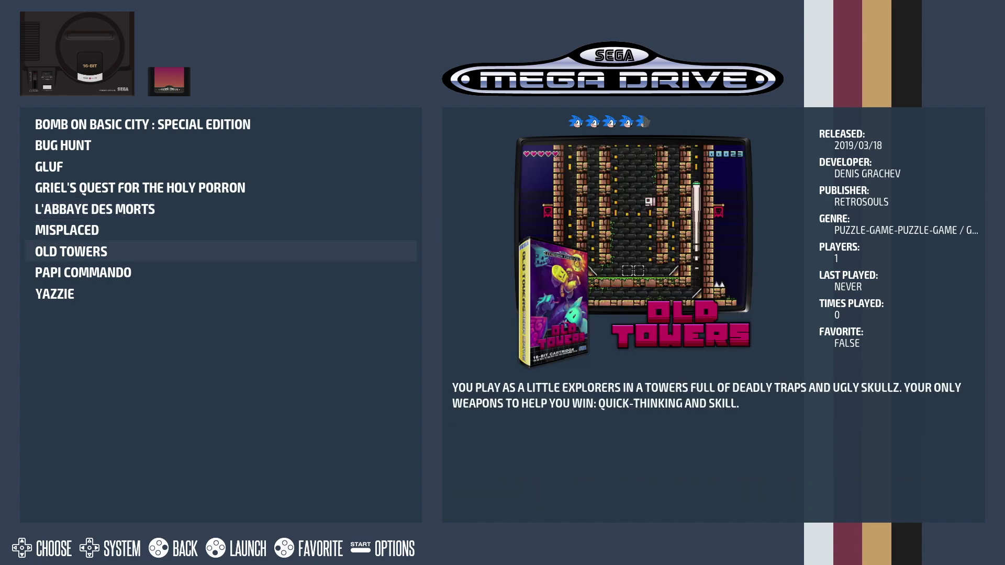
{"action": "key", "text": "Up"}
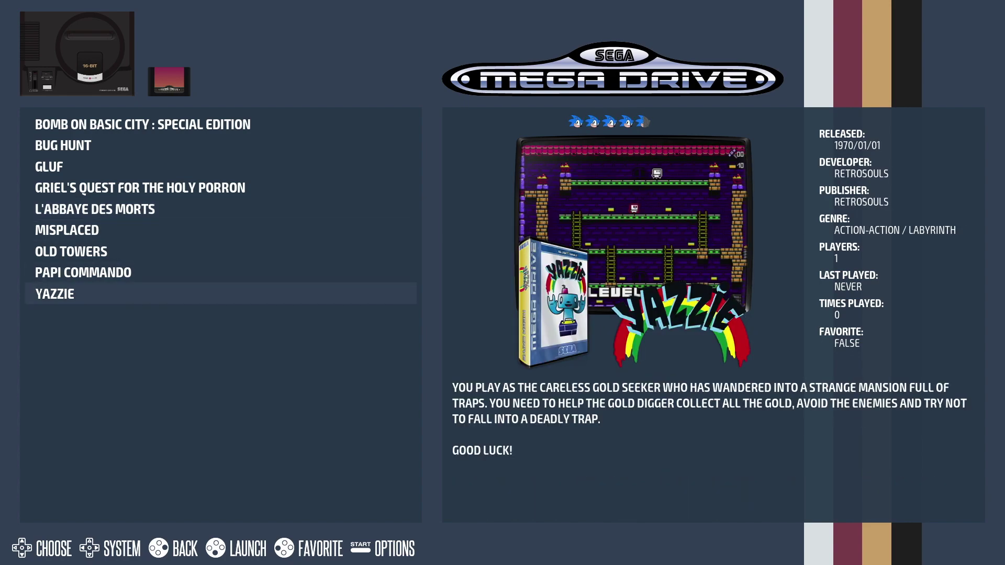
{"action": "key", "text": "Return"}
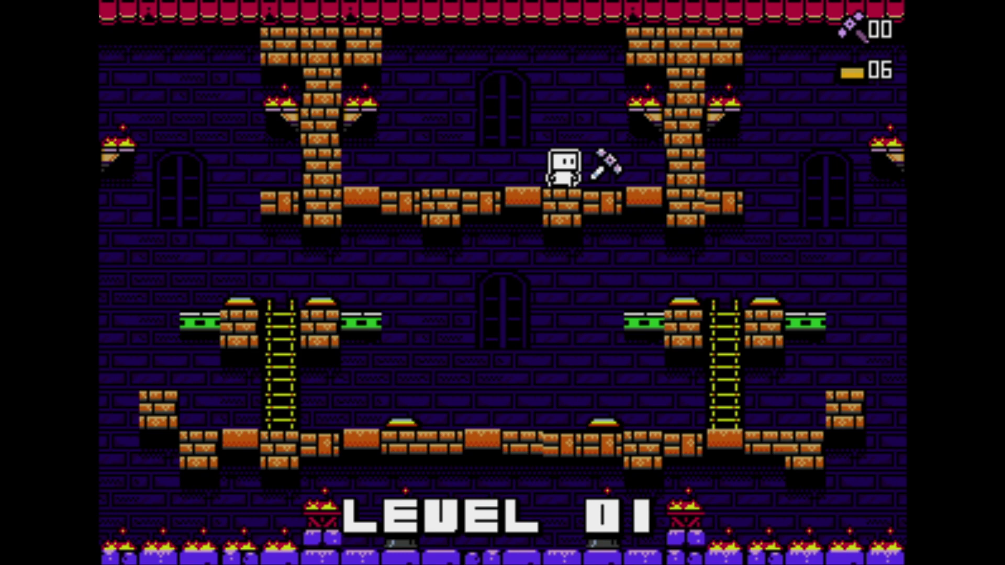
Play Yazzie level 01: pick up the pickaxe, dig through the upper platform and collect gold bars below
{"action": "key", "text": "Right"}
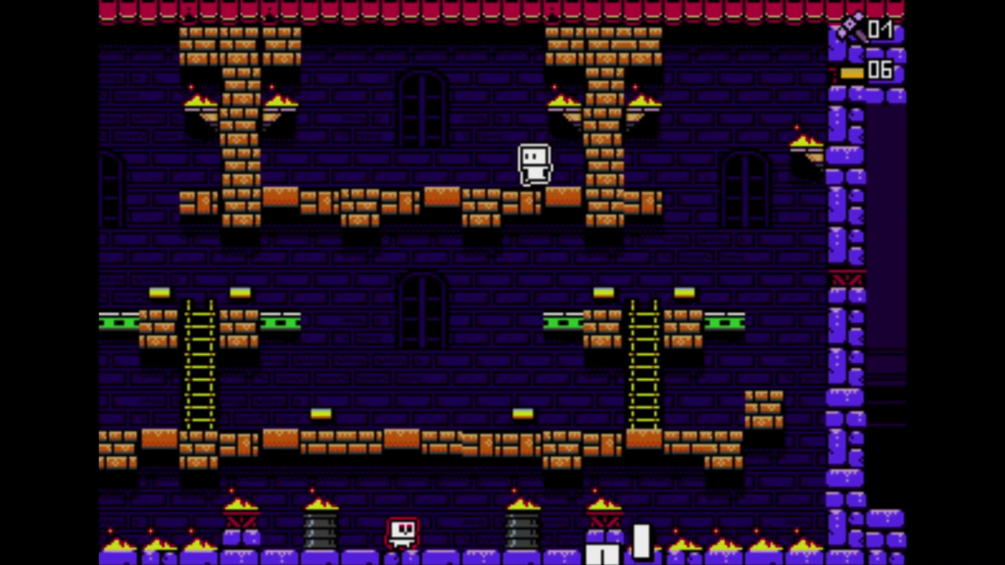
{"action": "key", "text": "Left"}
{"action": "key", "text": "x"}
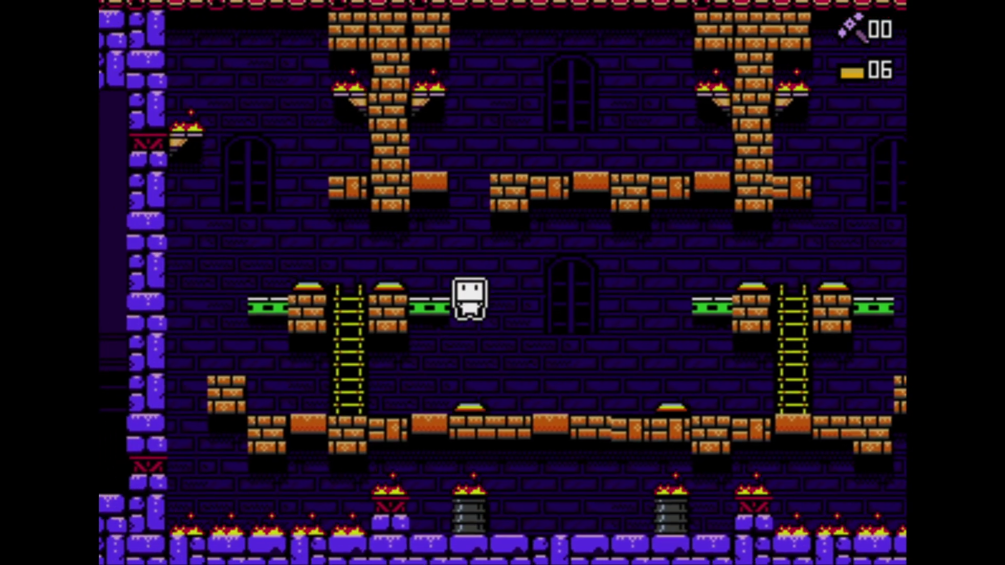
{"action": "key", "text": "Right"}
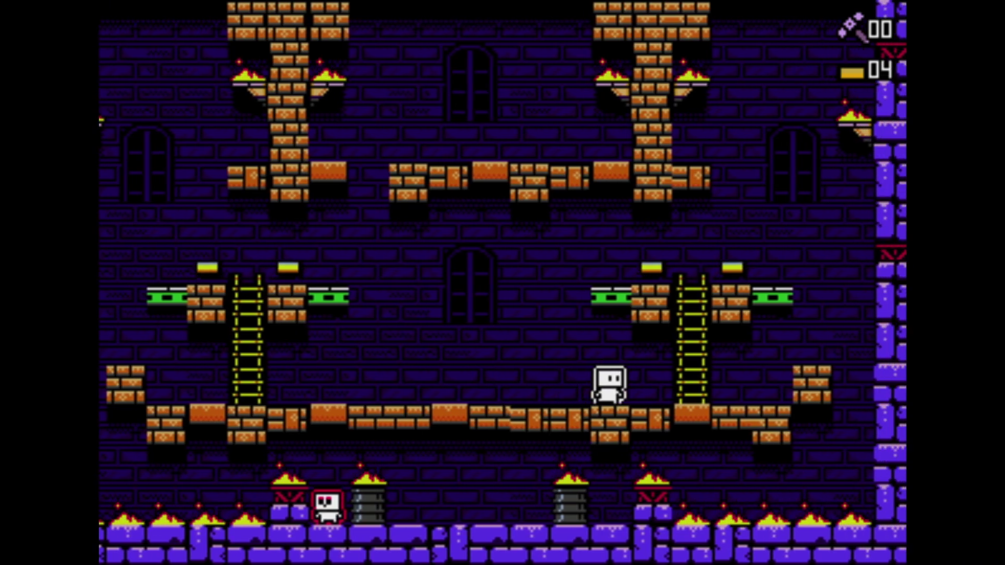
{"action": "key", "text": "Right"}
{"action": "key", "text": "Up"}
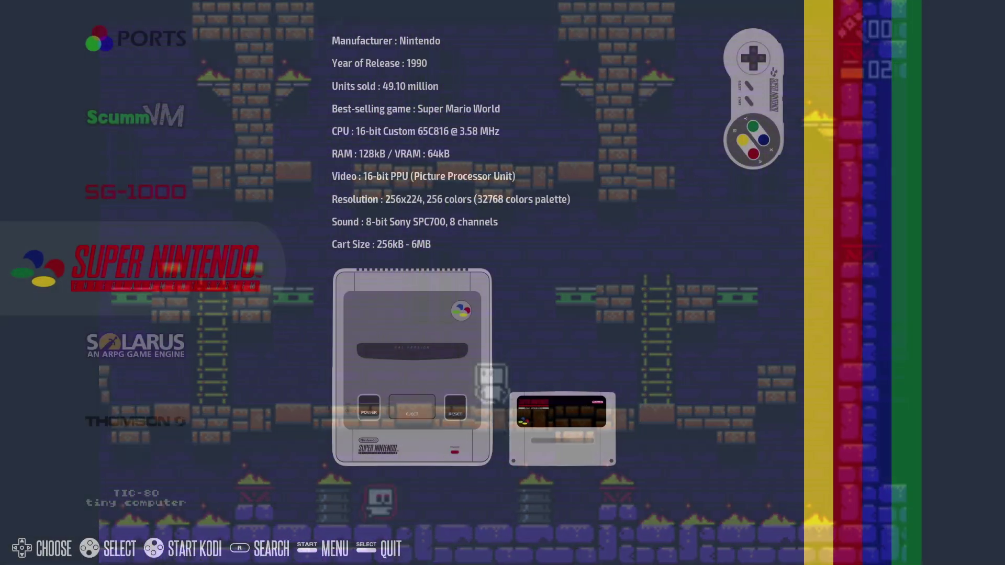
Open the Super Nintendo game list and launch Classic Kong
{"action": "key", "text": "Return"}
{"action": "key", "text": "Down"}
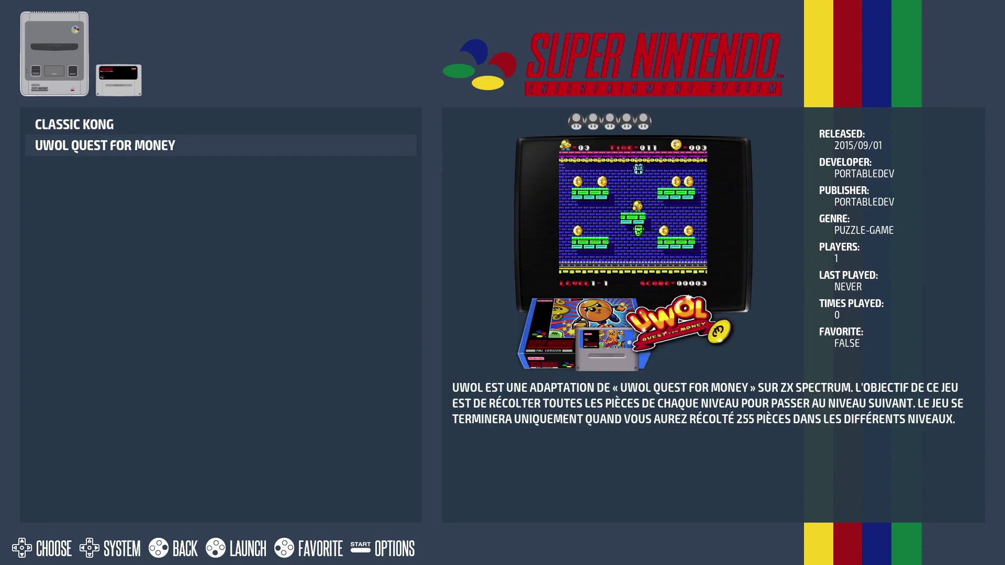
{"action": "key", "text": "Up"}
{"action": "key", "text": "Return"}
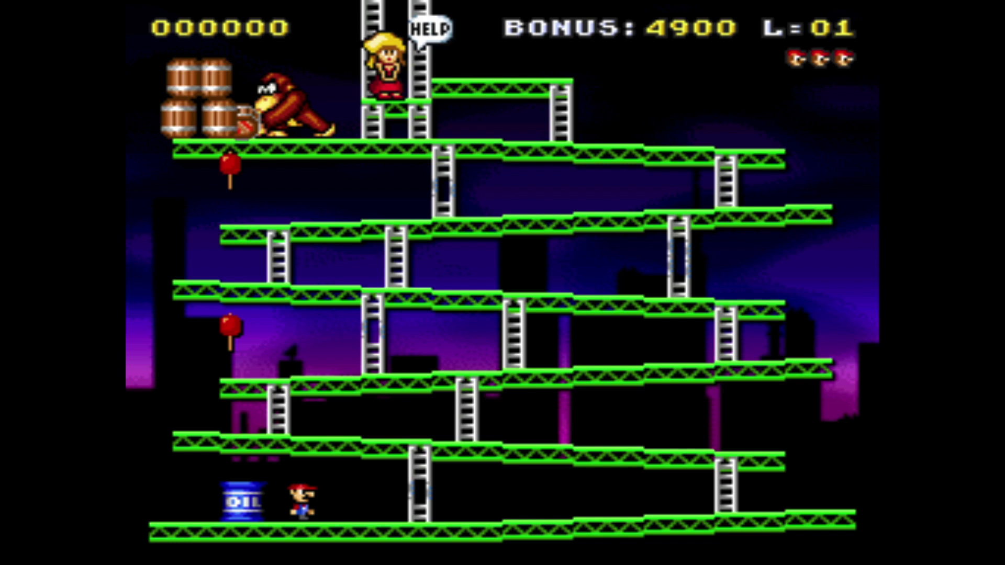
Play Classic Kong level 01, walking Mario to the broken ladder on the lowest girder and moving up and down it
{"action": "key", "text": "Right"}
{"action": "key", "text": "Up"}
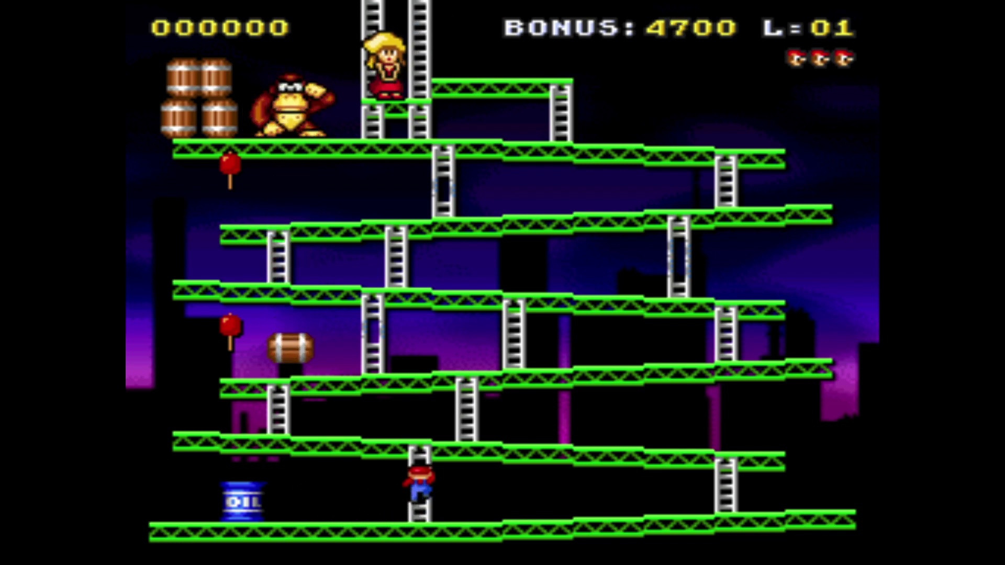
{"action": "key", "text": "Down"}
{"action": "key", "text": "Up"}
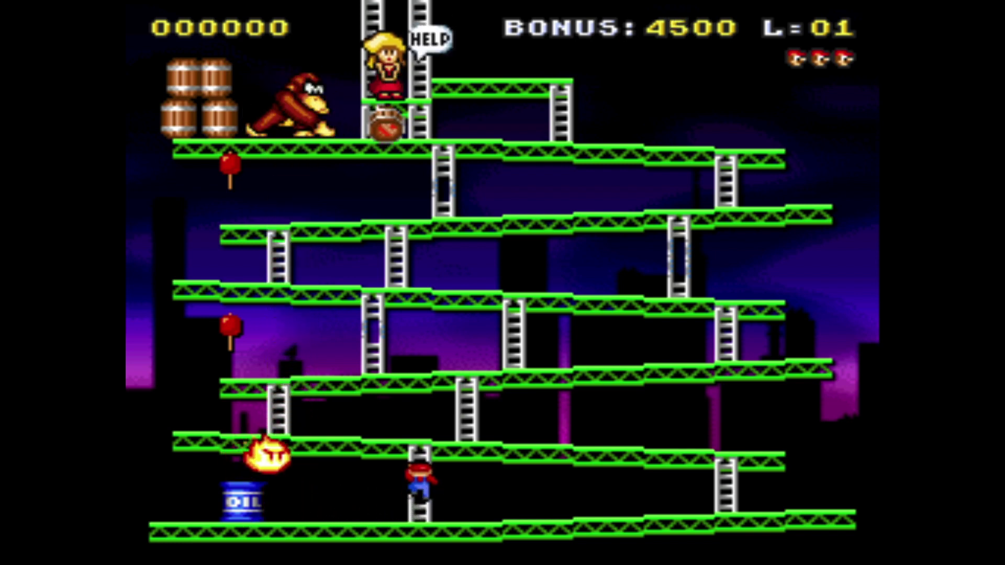
{"action": "key", "text": "Right"}
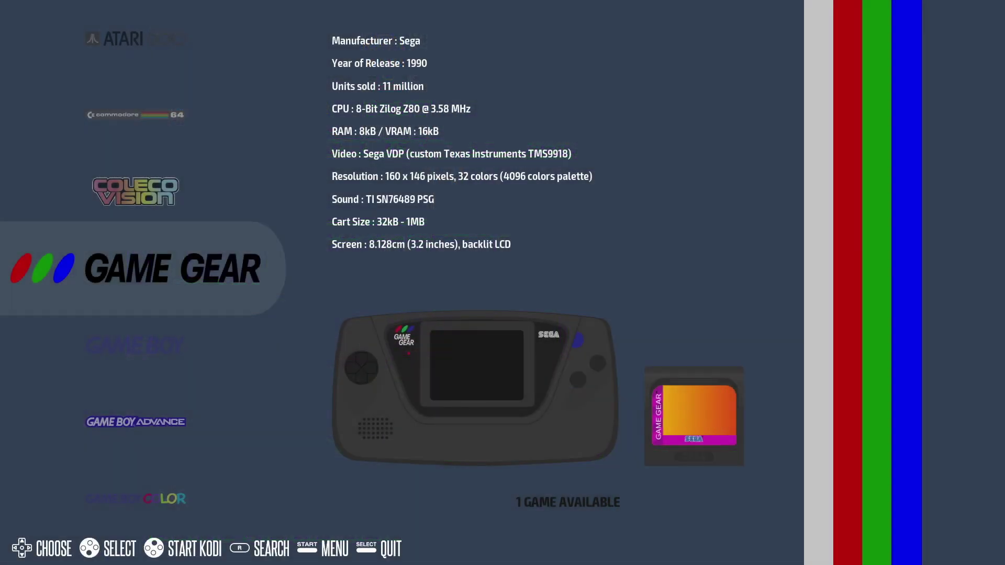
Open the Recalbox main menu and go into the controllers settings
{"action": "key", "text": "Return"}
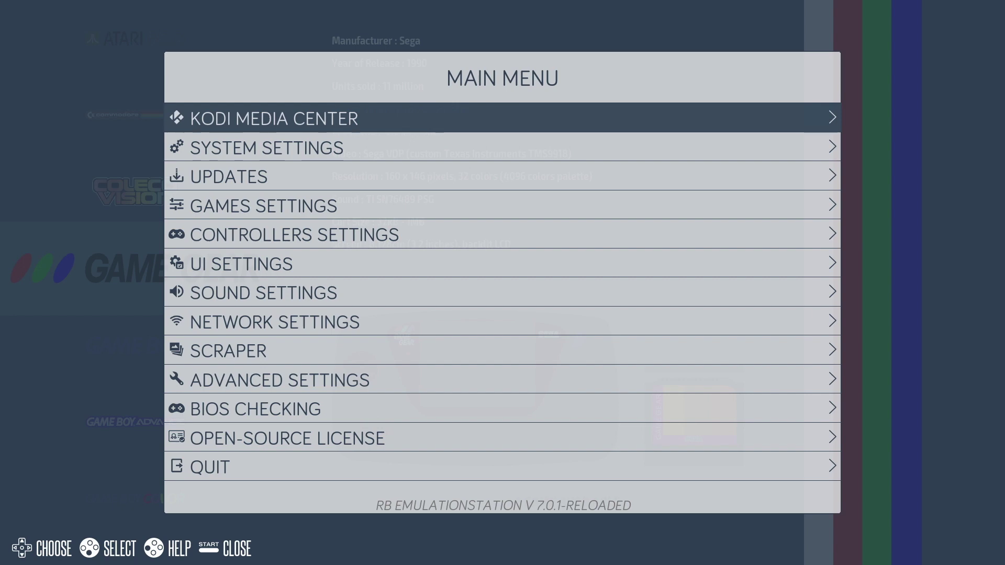
{"action": "key", "text": "Down"}
{"action": "key", "text": "Down"}
{"action": "key", "text": "Down"}
{"action": "key", "text": "Down"}
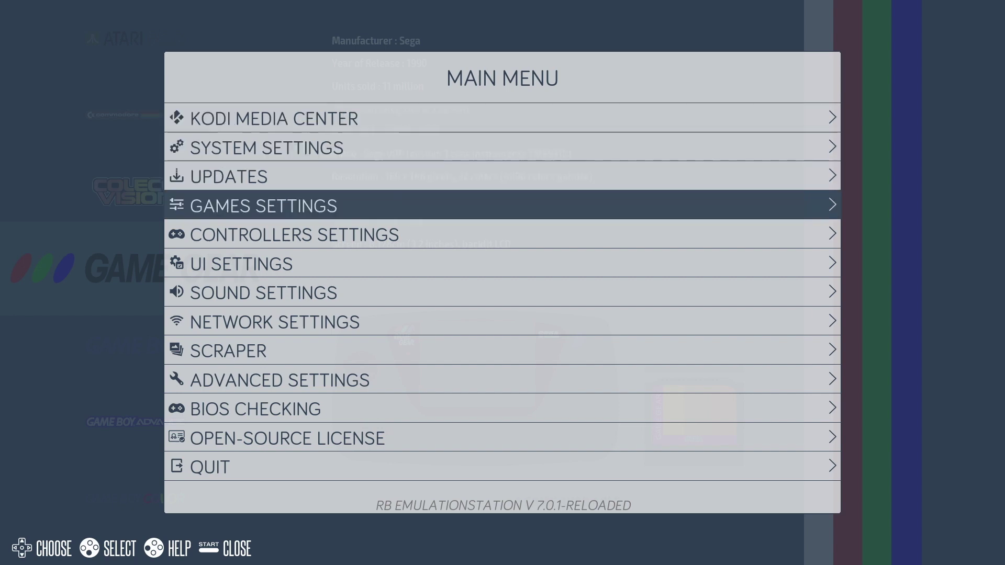
{"action": "key", "text": "Return"}
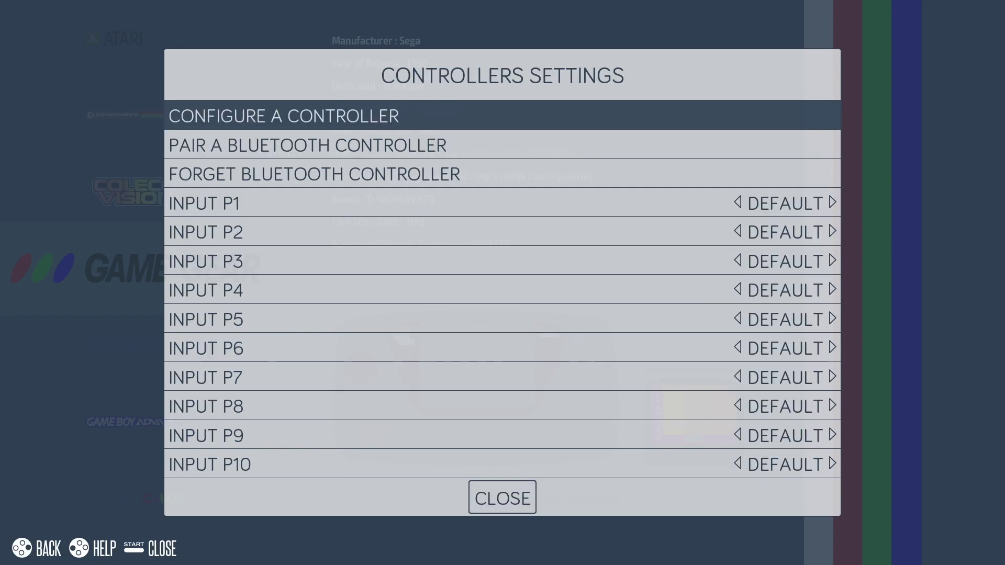
Look through the controllers settings down to Input P10, and leave them
{"action": "key", "text": "Down"}
{"action": "key", "text": "Down"}
{"action": "key", "text": "Down"}
{"action": "key", "text": "Down"}
{"action": "key", "text": "Down"}
{"action": "key", "text": "Down"}
{"action": "key", "text": "Down"}
{"action": "key", "text": "Down"}
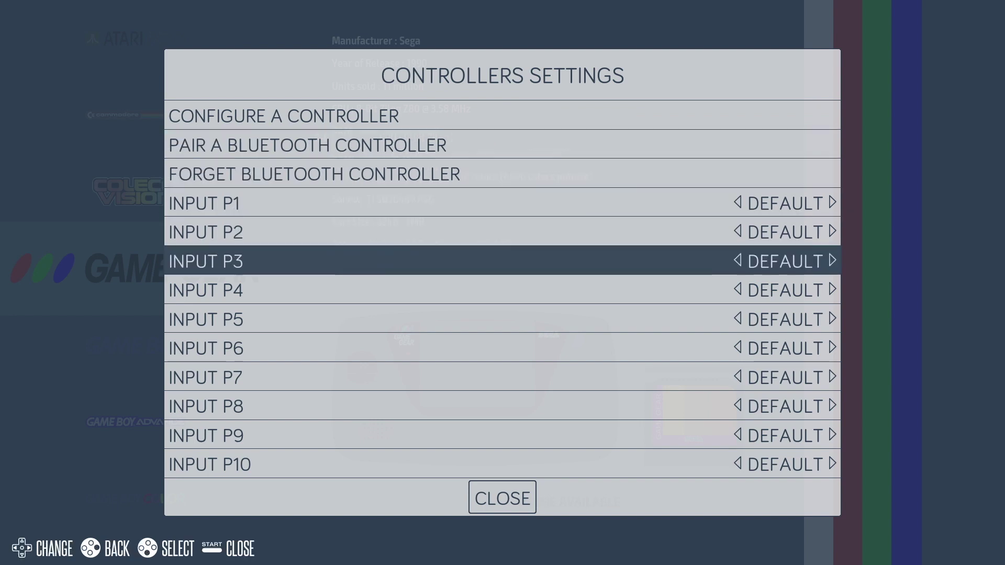
{"action": "key", "text": "Down"}
{"action": "key", "text": "Down"}
{"action": "key", "text": "Down"}
{"action": "key", "text": "Down"}
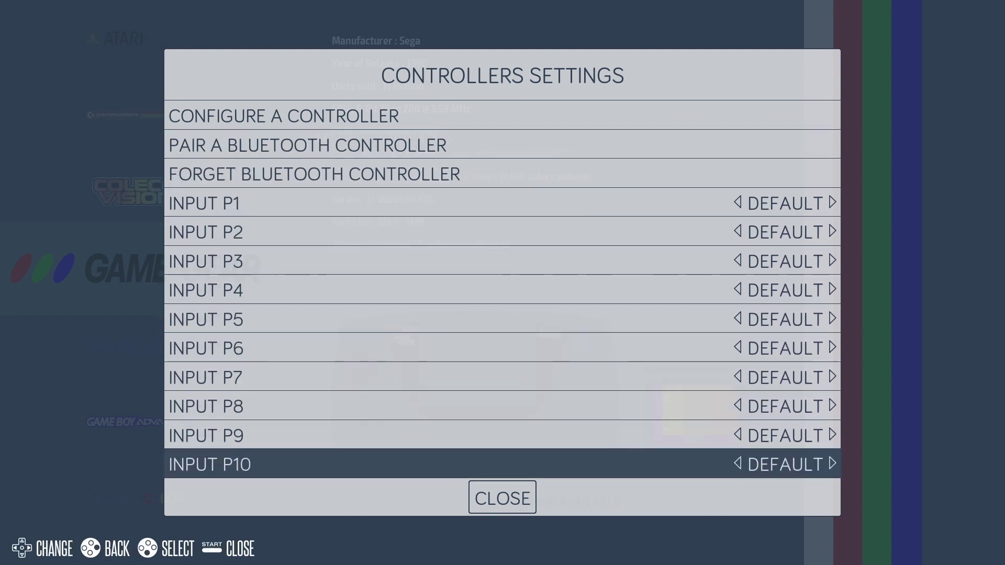
{"action": "key", "text": "Escape"}
Open the network settings from the main menu and go to the WiFi SSID entry
{"action": "key", "text": "Down"}
{"action": "key", "text": "Down"}
{"action": "key", "text": "Down"}
{"action": "key", "text": "Down"}
{"action": "key", "text": "Down"}
{"action": "key", "text": "Down"}
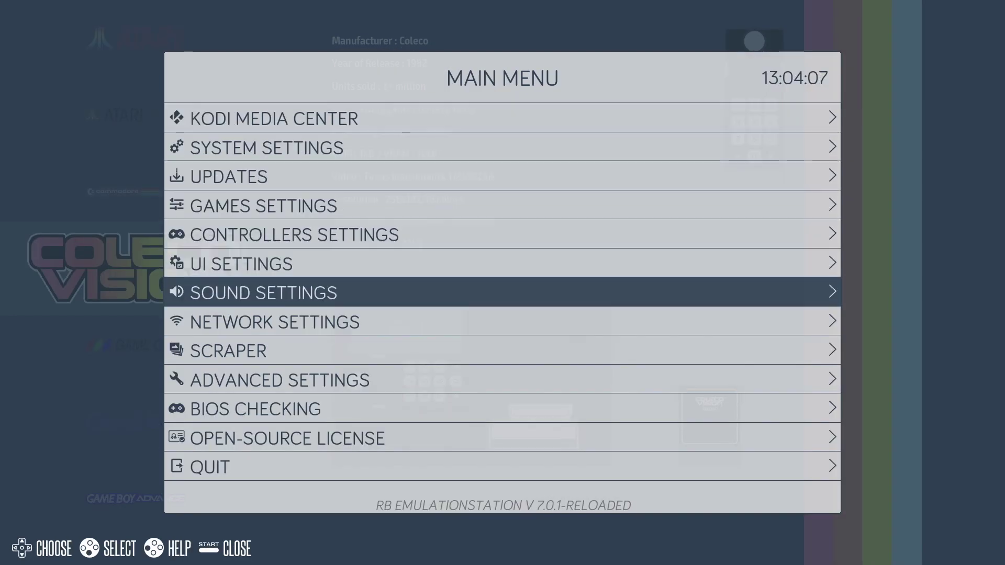
{"action": "key", "text": "Down"}
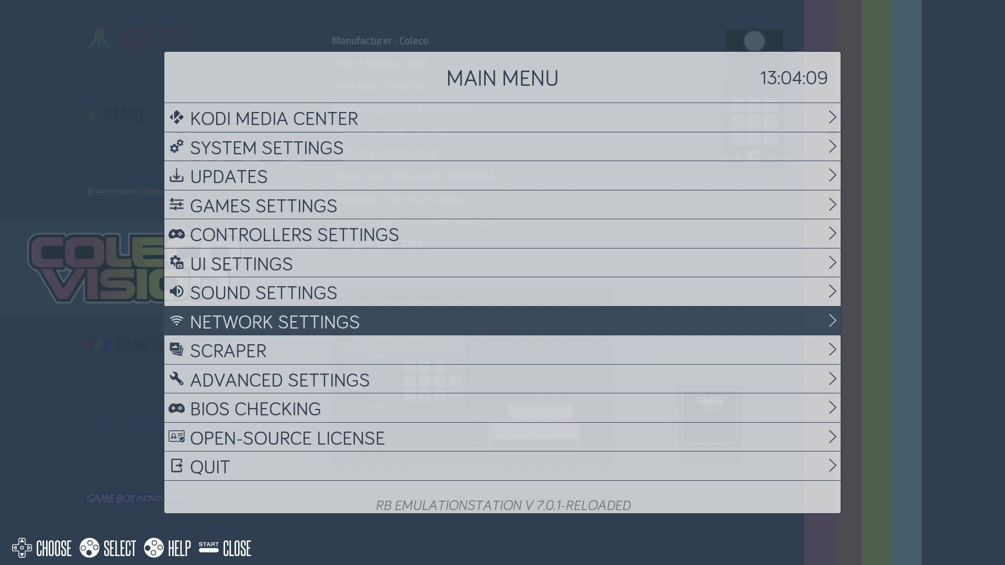
{"action": "key", "text": "Return"}
{"action": "key", "text": "Down"}
{"action": "key", "text": "Down"}
{"action": "key", "text": "Down"}
{"action": "key", "text": "Return"}
{"action": "key", "text": "Down"}
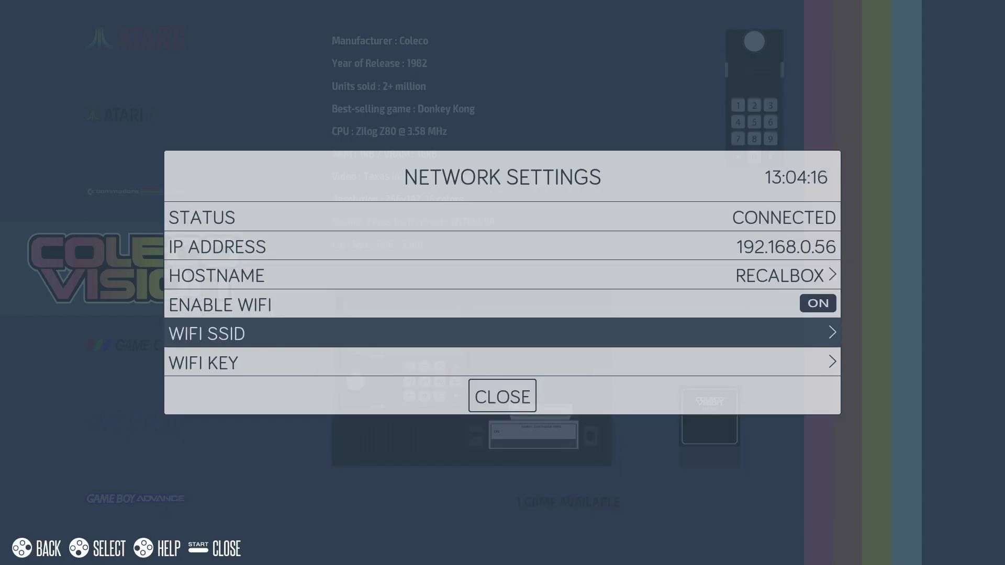
{"action": "key", "text": "Return"}
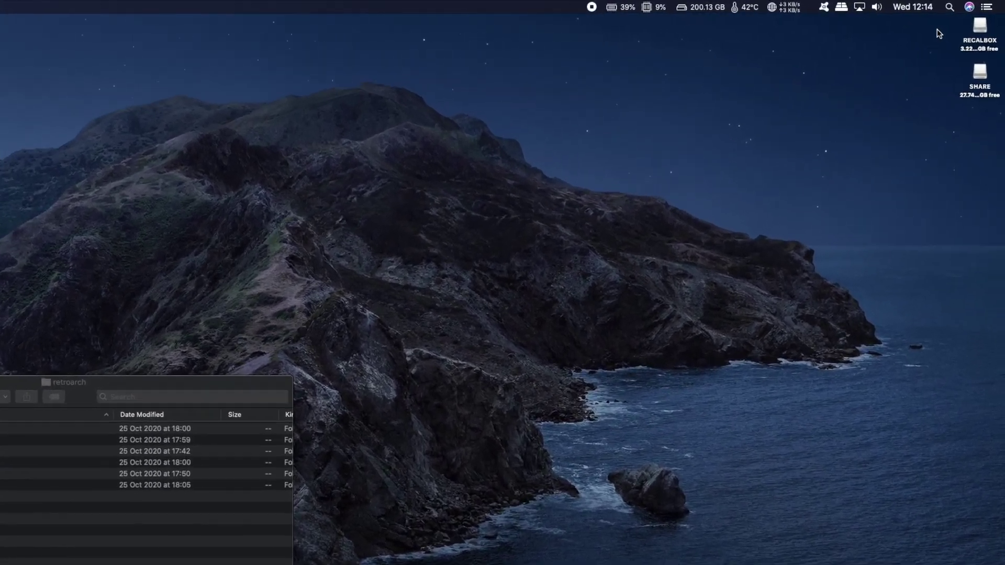
Switch to Finder, open the SHARE volume's roms folder beside the retroarch window, and make the roms window taller
{"action": "left_click_drag", "start_coordinate": [959, 19], "coordinate": [1004, 68]}
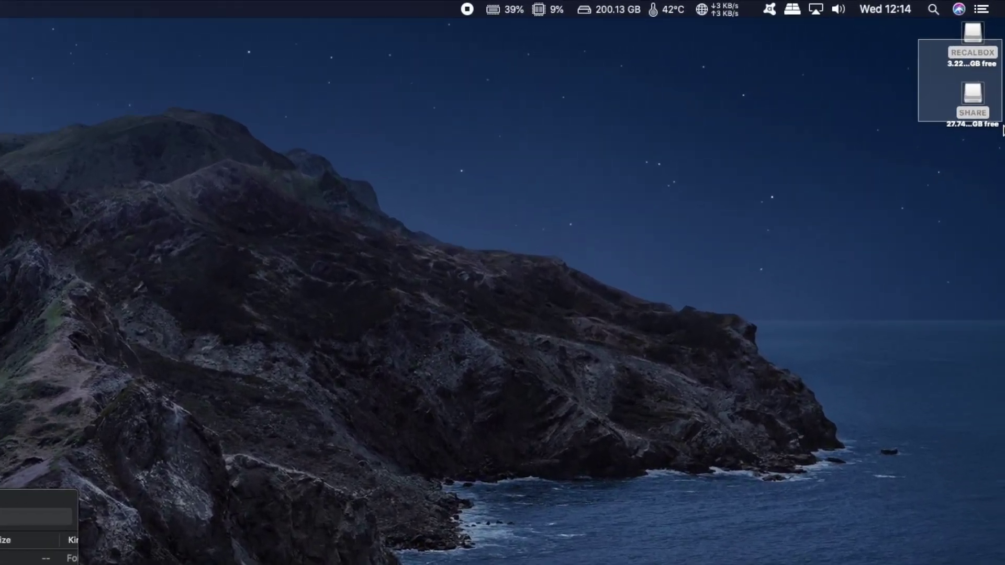
{"action": "left_click_drag", "start_coordinate": [1003, 131], "coordinate": [1003, 145]}
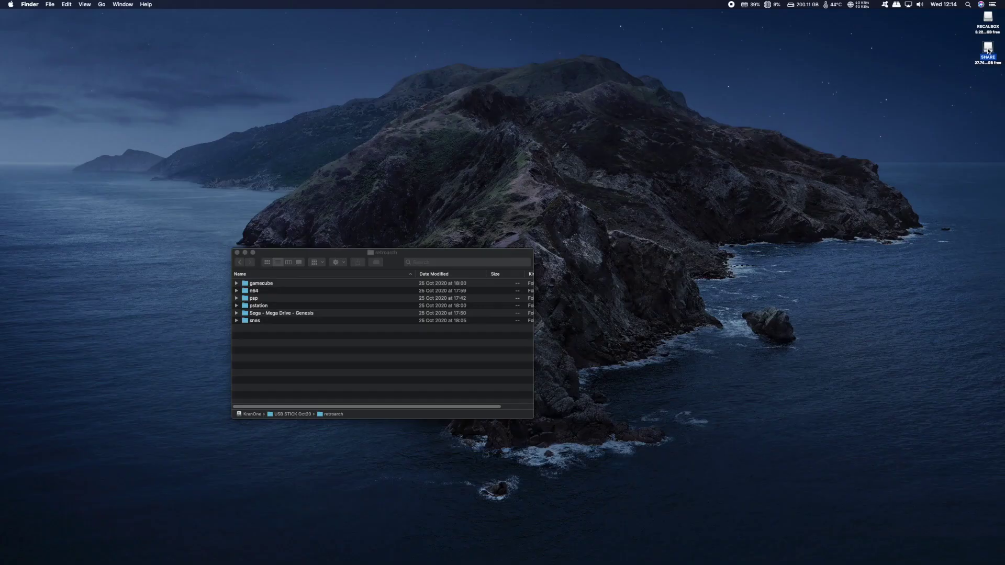
{"action": "double_click", "coordinate": [988, 49]}
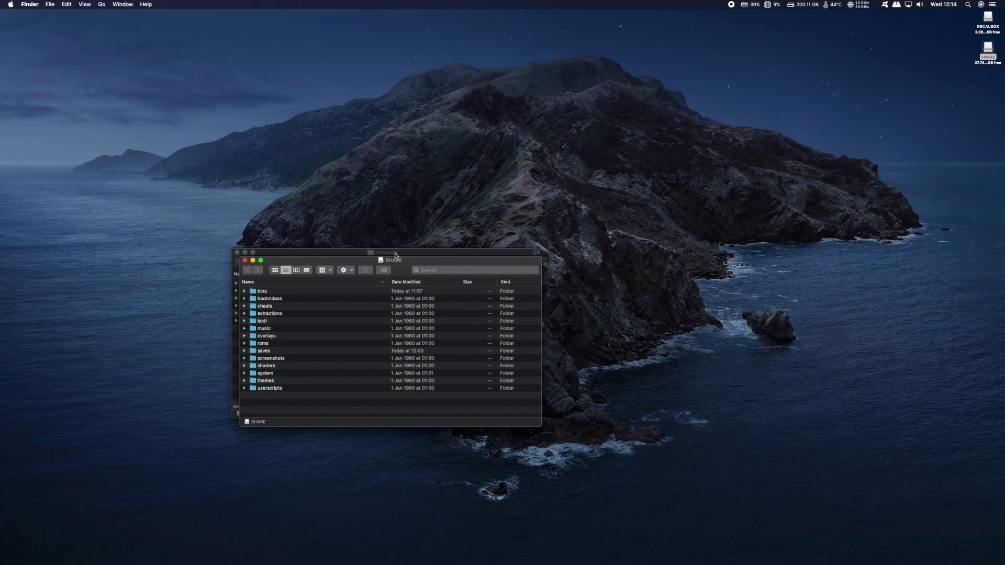
{"action": "left_click_drag", "start_coordinate": [418, 262], "coordinate": [742, 226]}
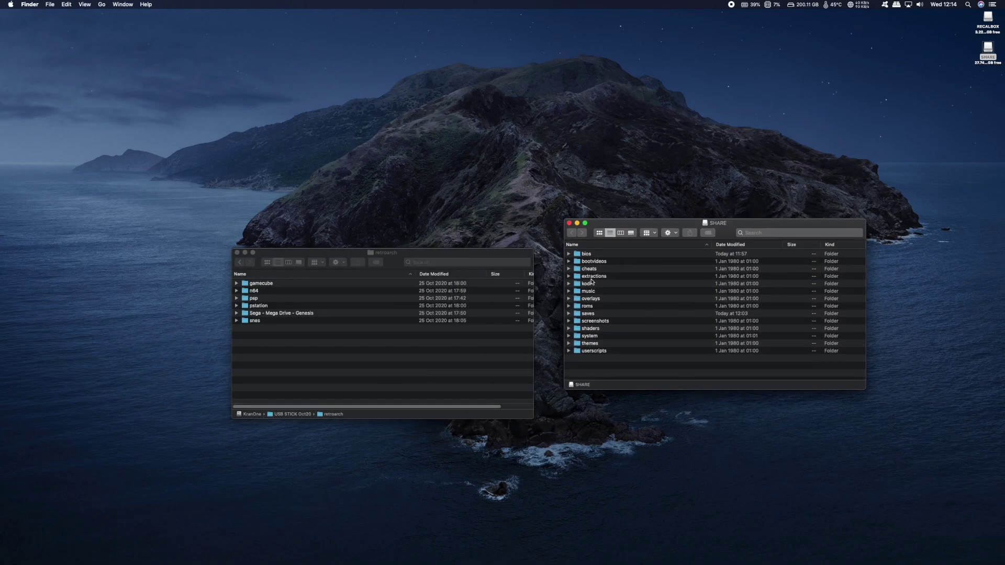
{"action": "double_click", "coordinate": [587, 307]}
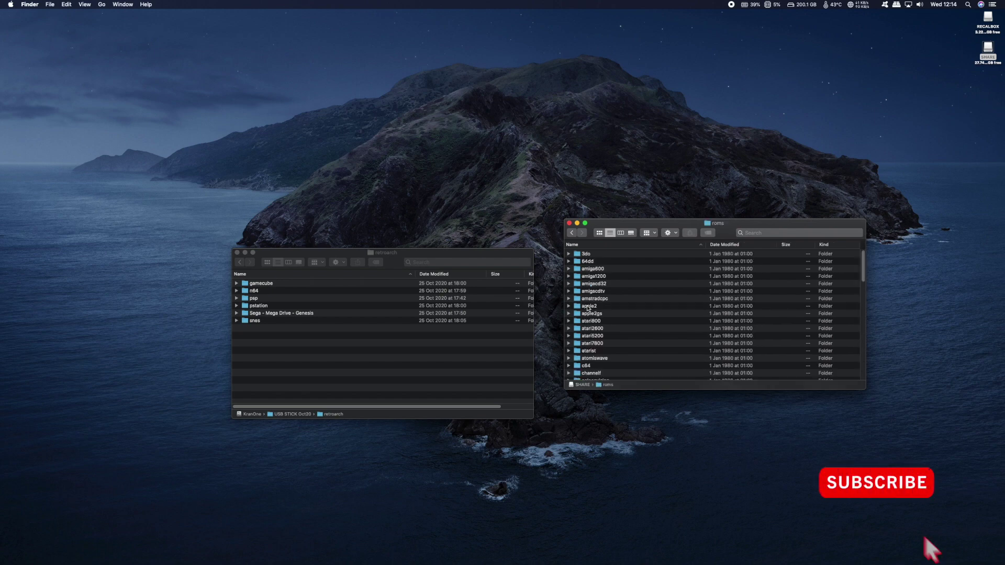
{"action": "left_click_drag", "start_coordinate": [704, 391], "coordinate": [699, 477]}
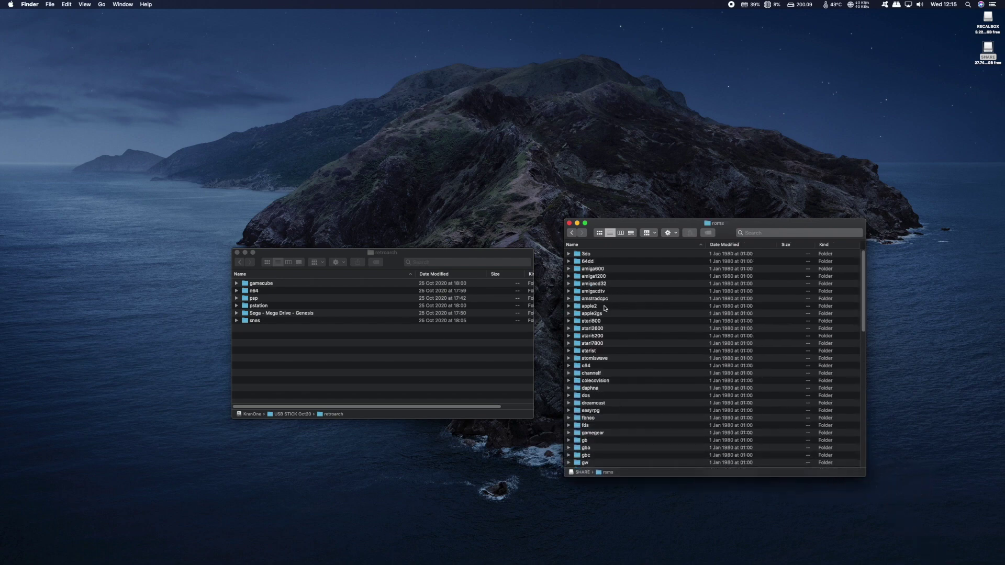
{"action": "scroll", "coordinate": [597, 327], "scroll_direction": "down", "scroll_amount": 5}
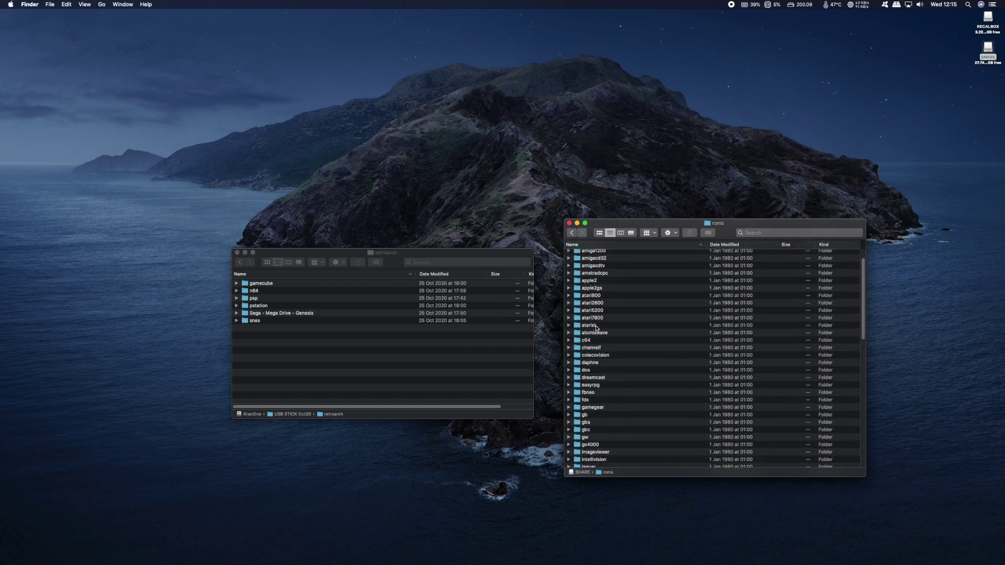
Copy the Donkey Kong 64 and Mario Kart 64 zip files from retroarch's n64 folder into the n64 folder under SHARE roms
{"action": "double_click", "coordinate": [270, 291]}
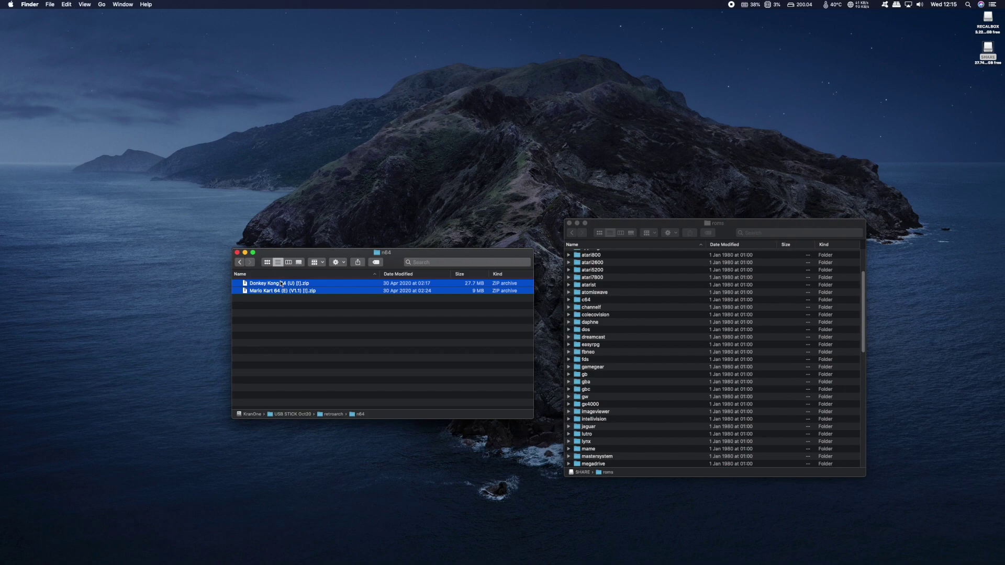
{"action": "right_click", "coordinate": [279, 285]}
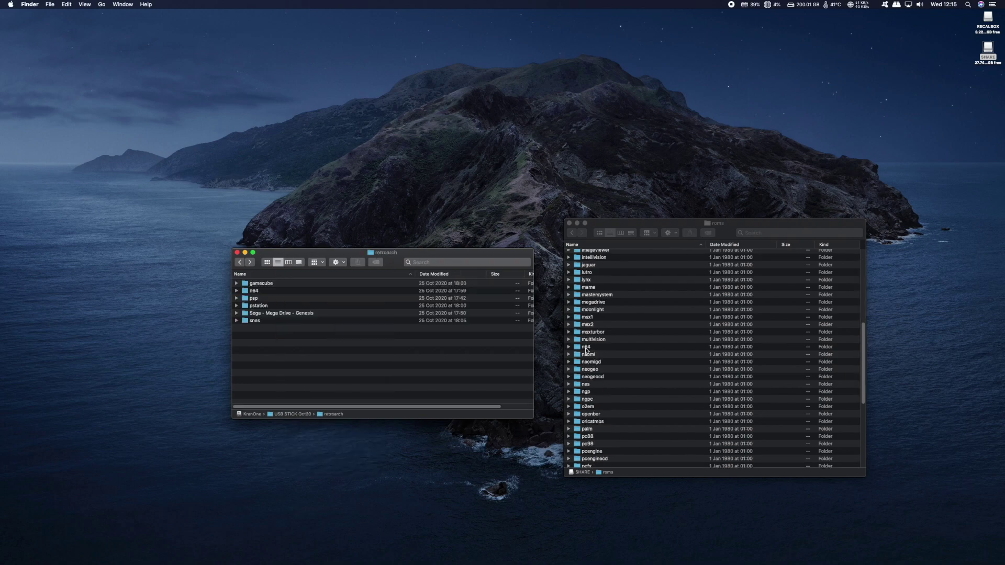
{"action": "double_click", "coordinate": [587, 350]}
{"action": "key", "text": "super+v"}
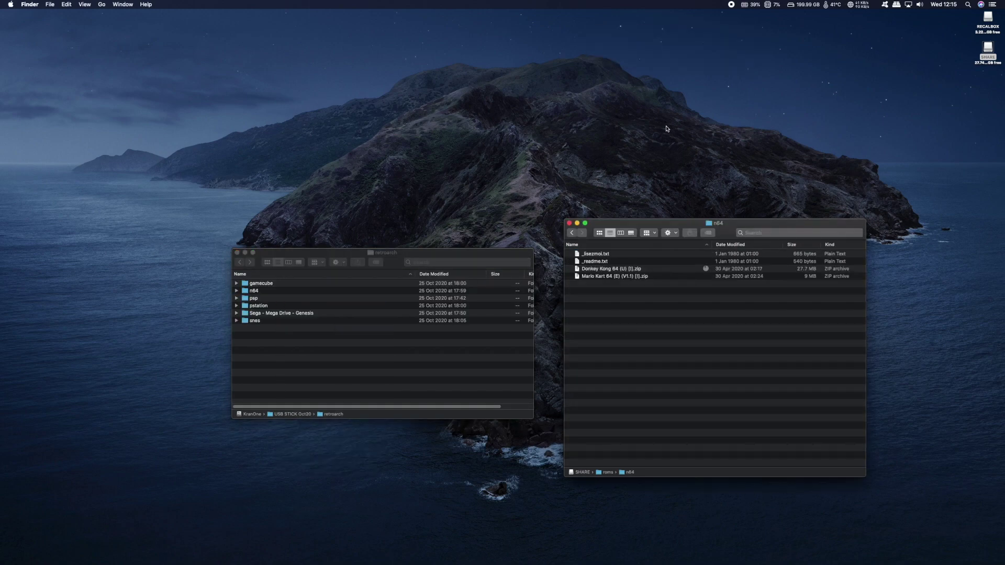
Copy all the games from retroarch's psp folder into the psp folder under SHARE roms
{"action": "left_click", "coordinate": [572, 232]}
{"action": "double_click", "coordinate": [270, 298]}
{"action": "key", "text": "super+a"}
{"action": "left_click", "coordinate": [597, 366]}
{"action": "scroll", "coordinate": [597, 367], "scroll_direction": "down", "scroll_amount": 2}
{"action": "double_click", "coordinate": [586, 458]}
{"action": "key", "text": "super+v"}
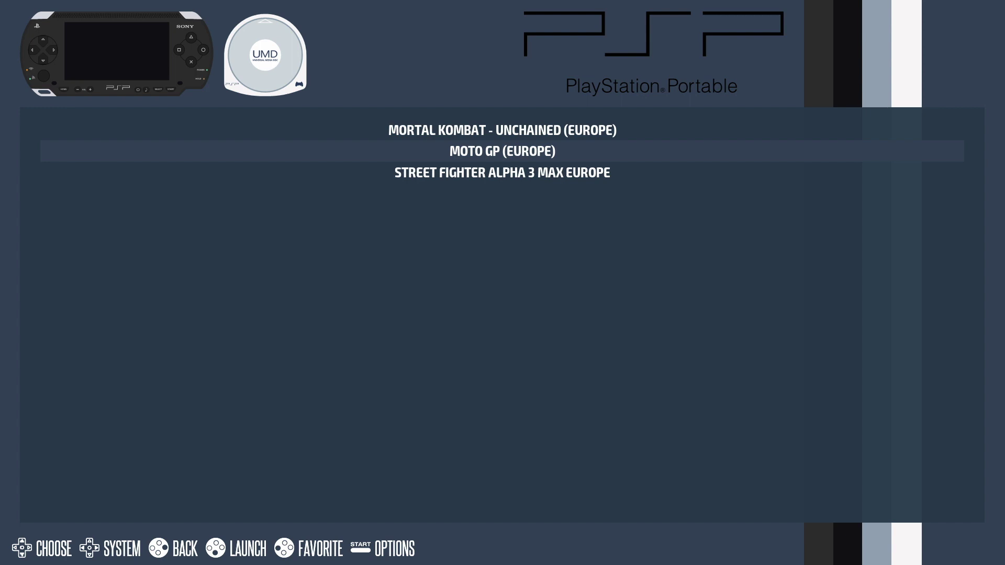
Launch Street Fighter Alpha 3 Max Europe from the PSP game list in Recalbox and choose Ryu as the fighter
{"action": "key", "text": "Down"}
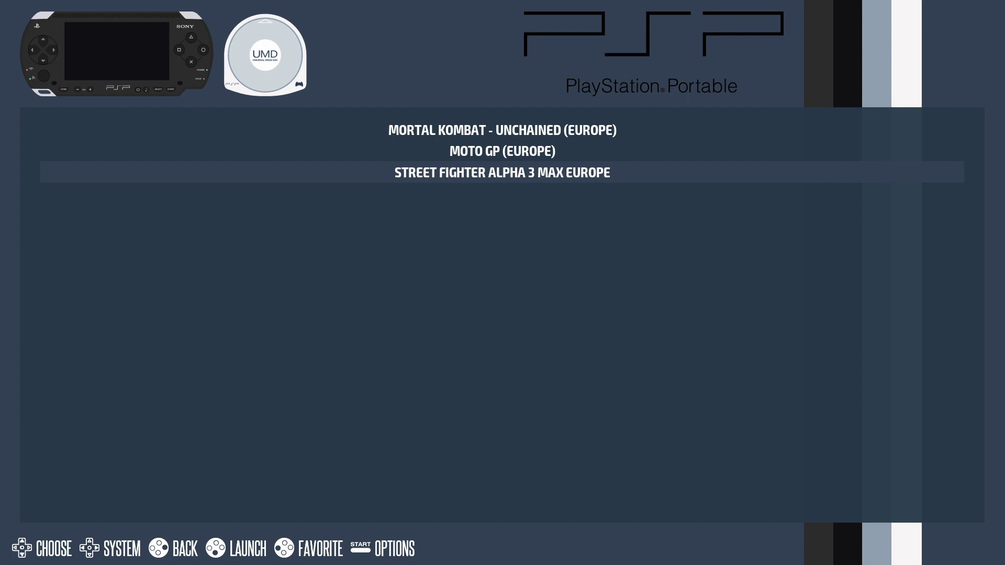
{"action": "key", "text": "Return"}
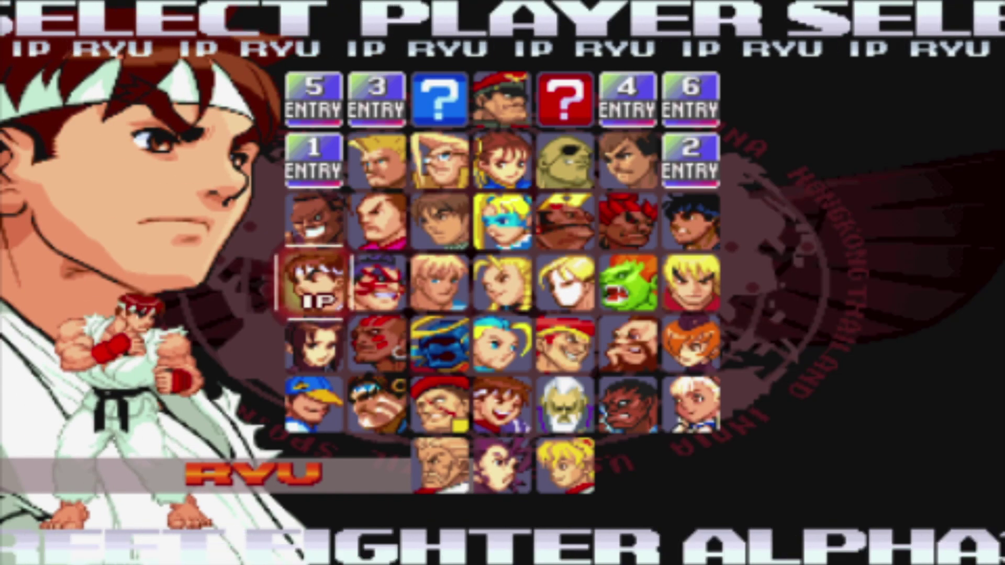
{"action": "key", "text": "Return"}
{"action": "key", "text": "ctrl"}
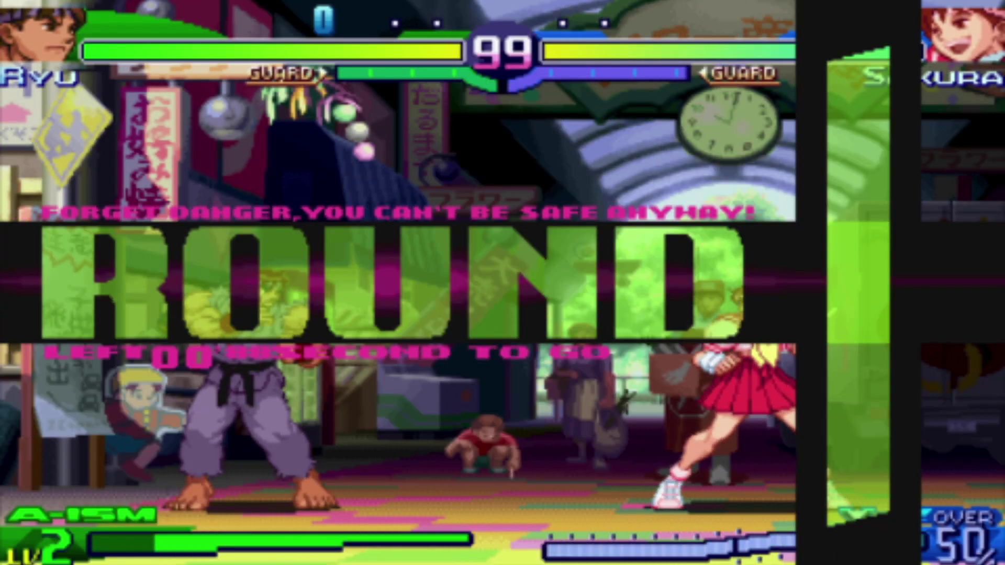
Fight round 1 as Ryu against Sakura, jumping toward her and striking with a crouching punch
{"action": "key", "text": "Up"}
{"action": "key", "text": "Right"}
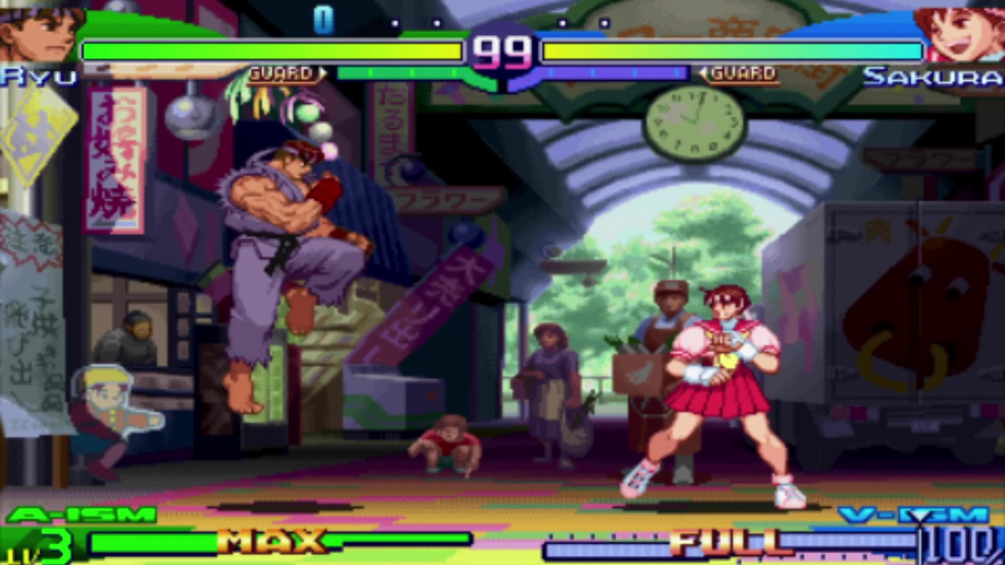
{"action": "key", "text": "Up"}
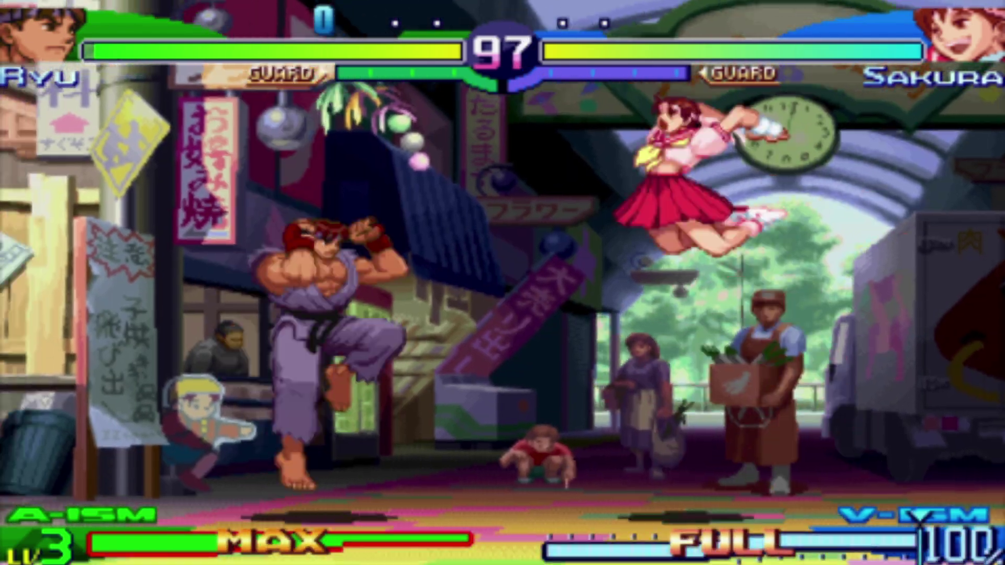
{"action": "key", "text": "Up"}
{"action": "key", "text": "Right"}
{"action": "key", "text": "Down"}
{"action": "key", "text": "a"}
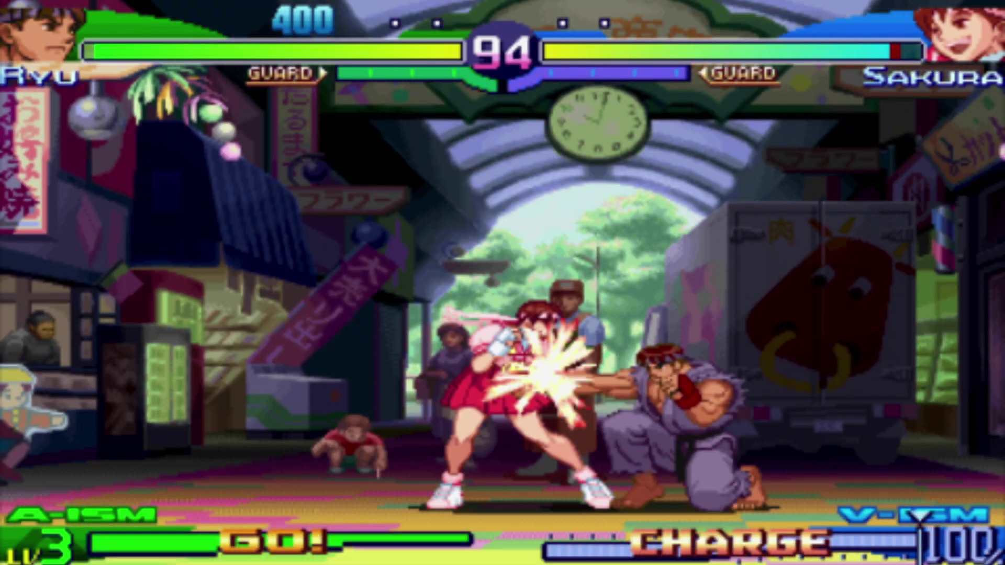
Continue round 1 as Ryu against Sakura, jumping and moving back to attack her in the air
{"action": "key", "text": "Up"}
{"action": "key", "text": "Left"}
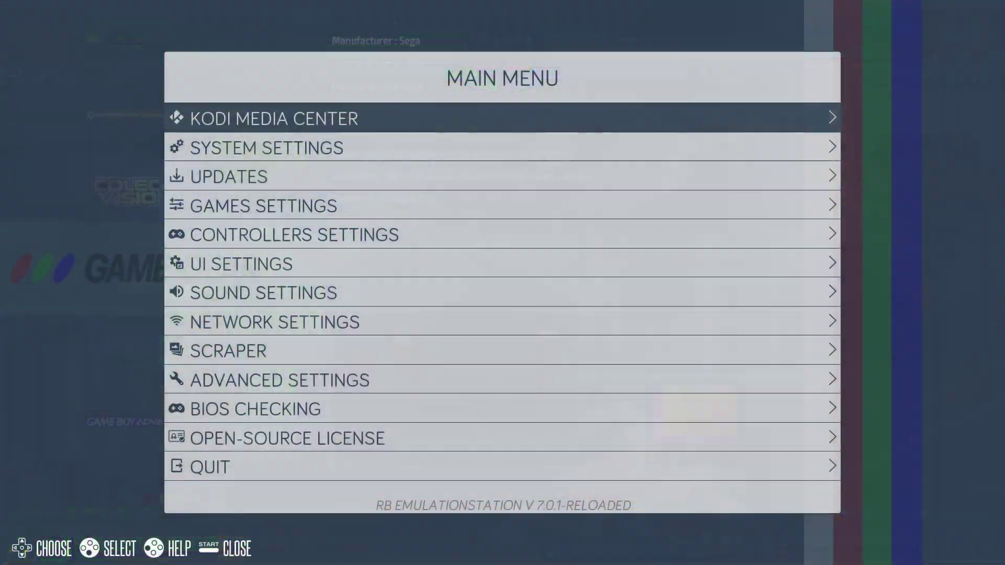
Open the Scraper's scrape options with ScreenScraper as source and review the list of systems, keeping all of them selected
{"action": "key", "text": "Down"}
{"action": "key", "text": "Down"}
{"action": "key", "text": "Down"}
{"action": "key", "text": "Down"}
{"action": "key", "text": "Down"}
{"action": "key", "text": "Down"}
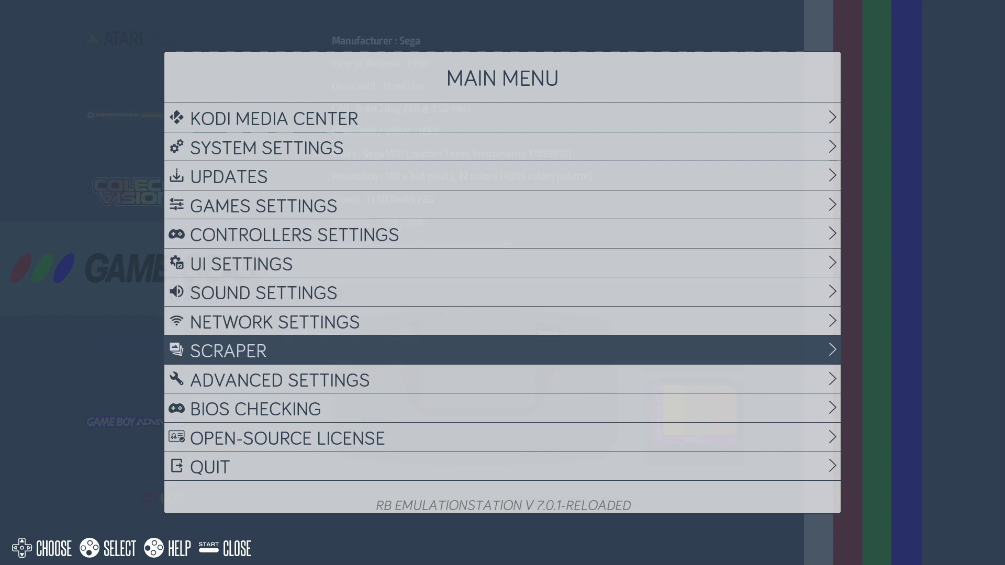
{"action": "key", "text": "Return"}
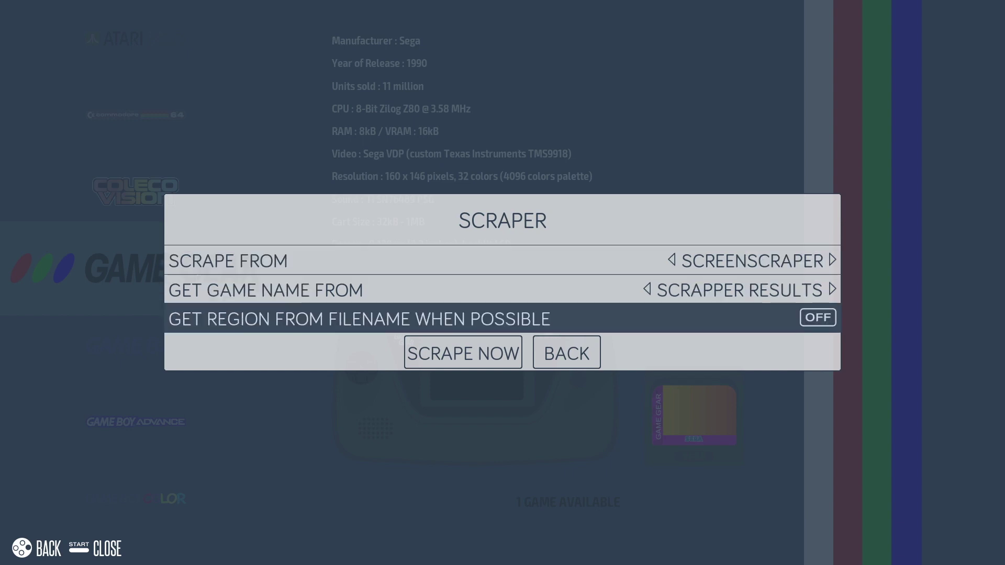
{"action": "key", "text": "Down"}
{"action": "key", "text": "Return"}
{"action": "key", "text": "Left"}
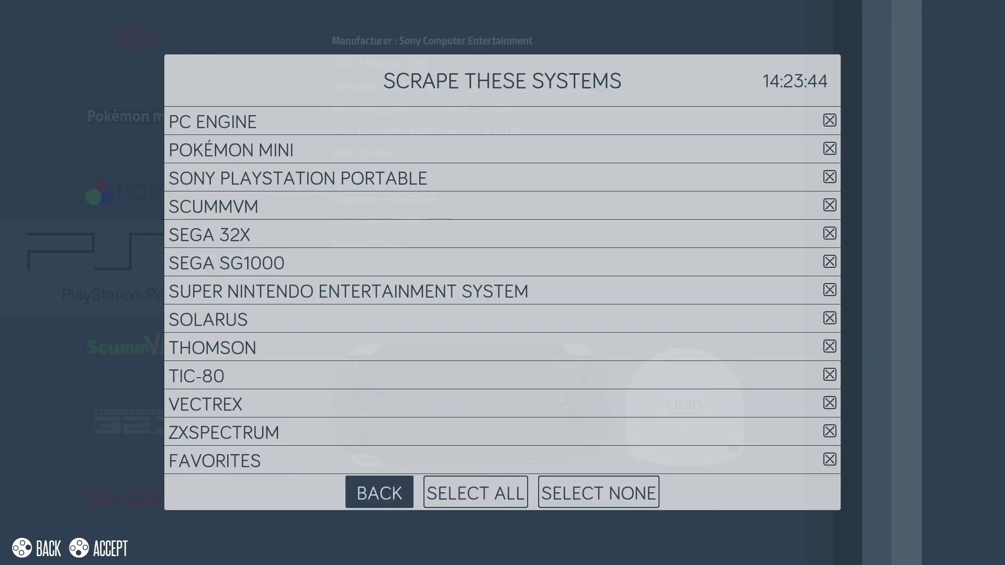
{"action": "key", "text": "Return"}
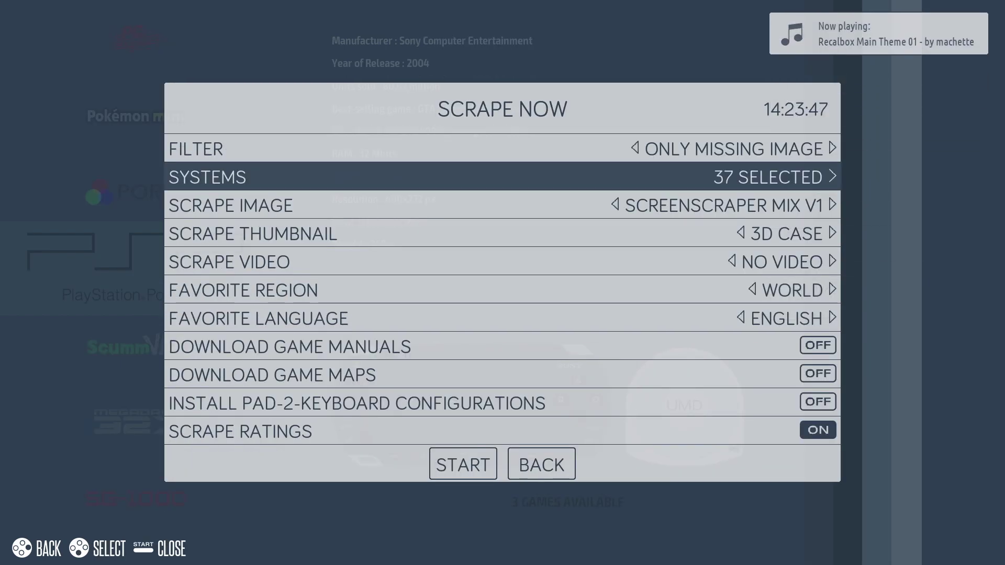
Start scraping only missing images for all selected systems, leaving manuals, maps and pad-2-keyboard configurations off
{"action": "key", "text": "Down"}
{"action": "key", "text": "Down"}
{"action": "key", "text": "Down"}
{"action": "key", "text": "Down"}
{"action": "key", "text": "Down"}
{"action": "key", "text": "Down"}
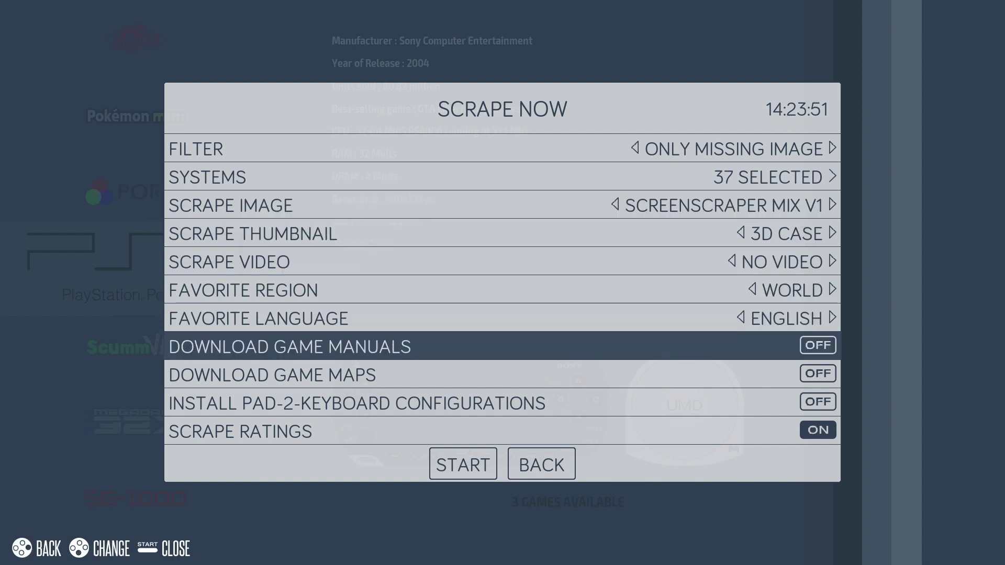
{"action": "key", "text": "Down"}
{"action": "key", "text": "Down"}
{"action": "key", "text": "Down"}
{"action": "key", "text": "Down"}
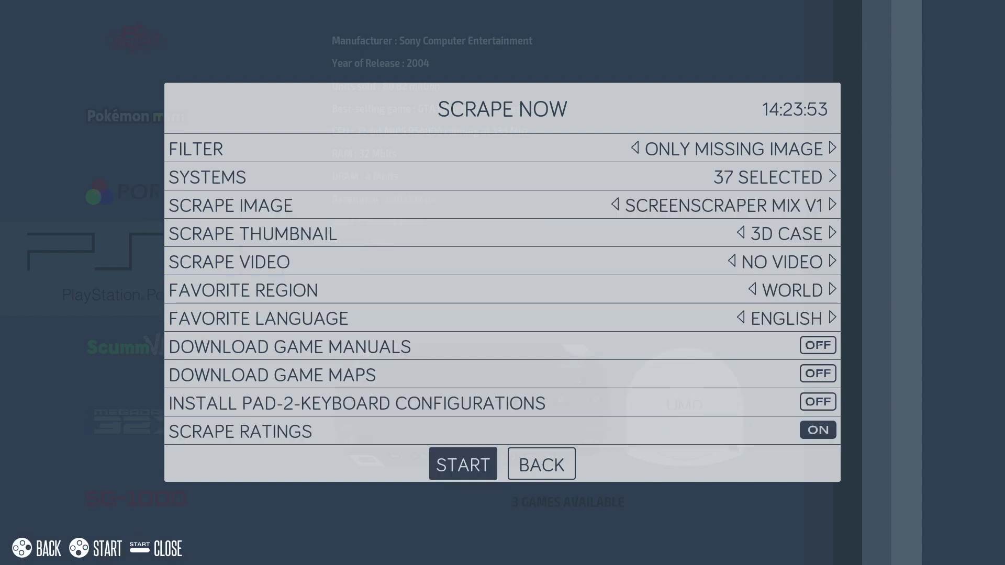
{"action": "key", "text": "Return"}
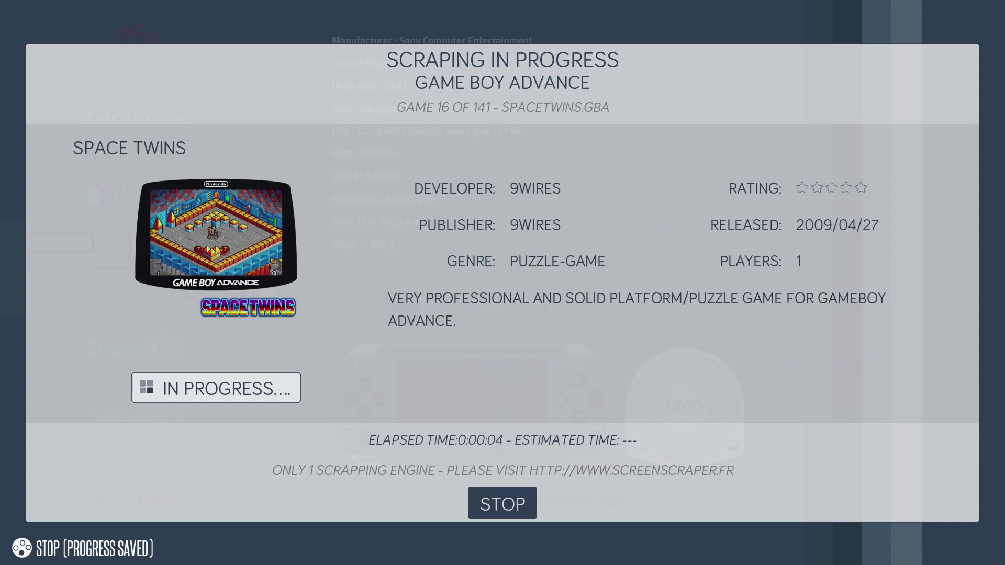
Open the ZX Spectrum game list and look through the scraped artwork and descriptions down to The Sword of Ianna
{"action": "key", "text": "Down"}
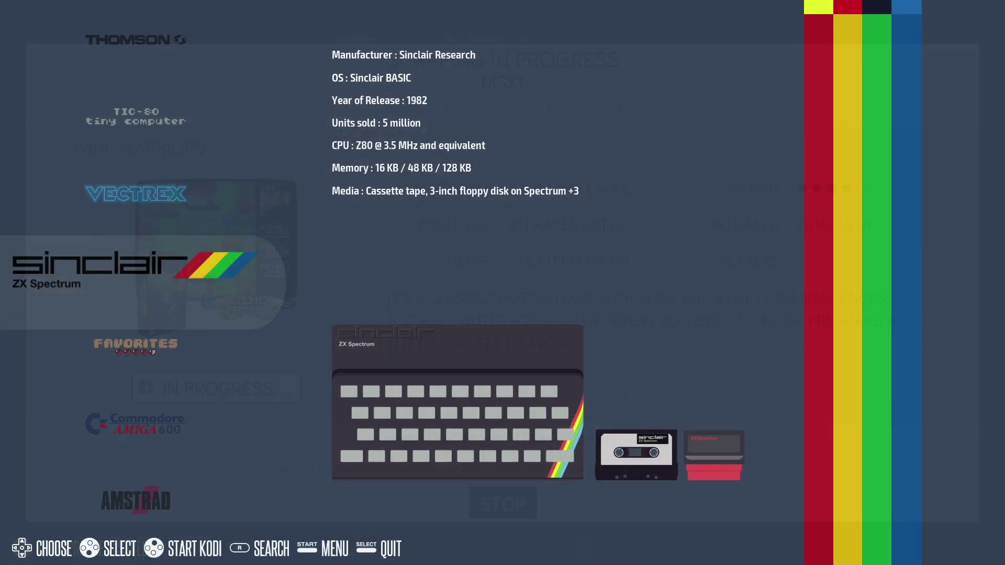
{"action": "key", "text": "Return"}
{"action": "key", "text": "Down"}
{"action": "key", "text": "Down"}
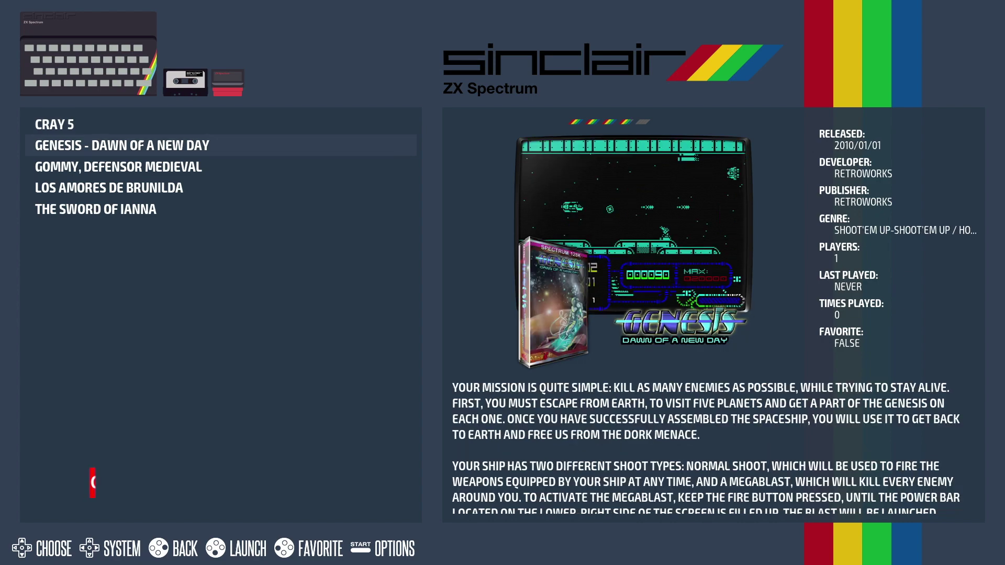
{"action": "key", "text": "Down"}
{"action": "key", "text": "Down"}
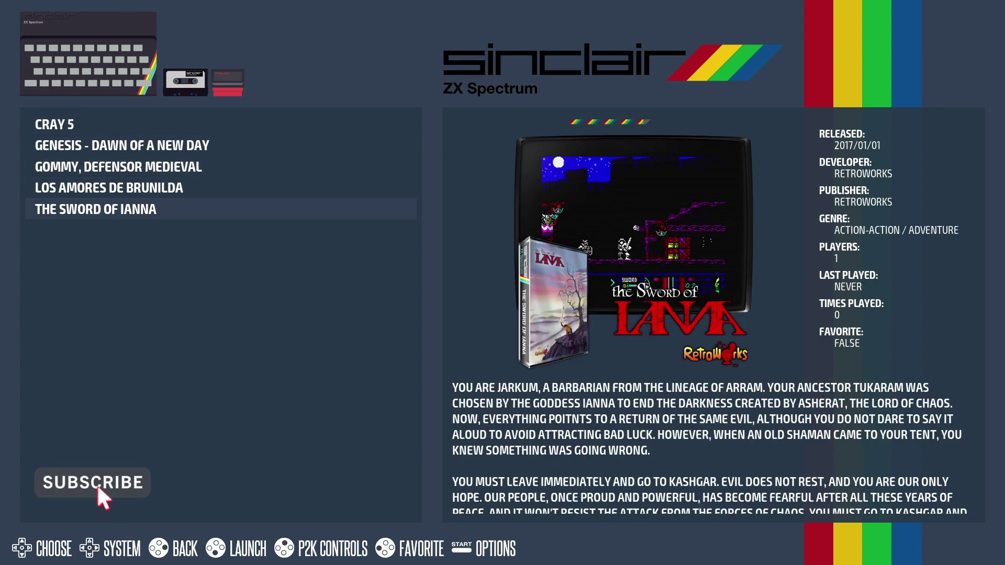
Launch Genesis - Dawn of a New Day from the ZX Spectrum list and start playing level 1
{"action": "key", "text": "Up"}
{"action": "key", "text": "Up"}
{"action": "key", "text": "Up"}
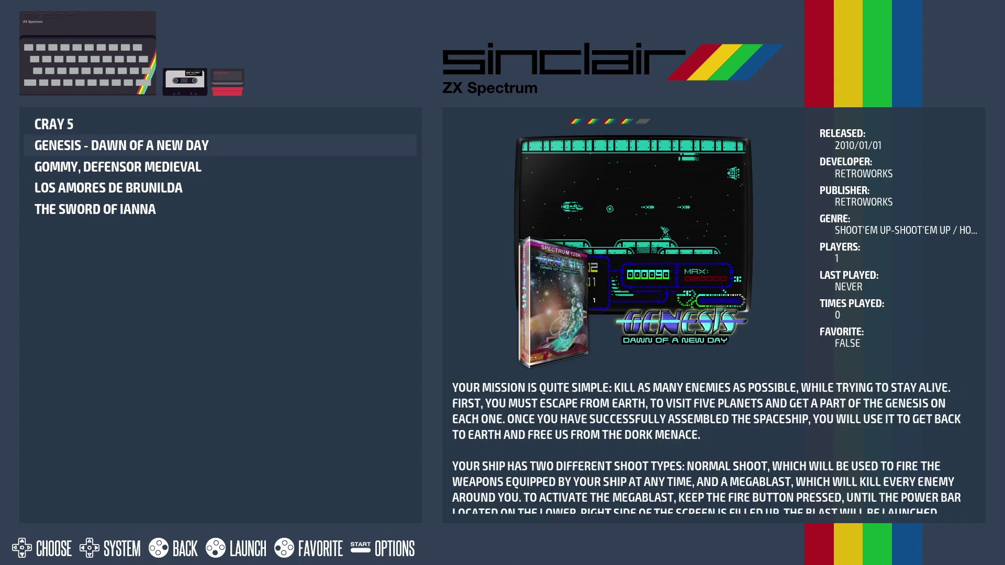
{"action": "key", "text": "Return"}
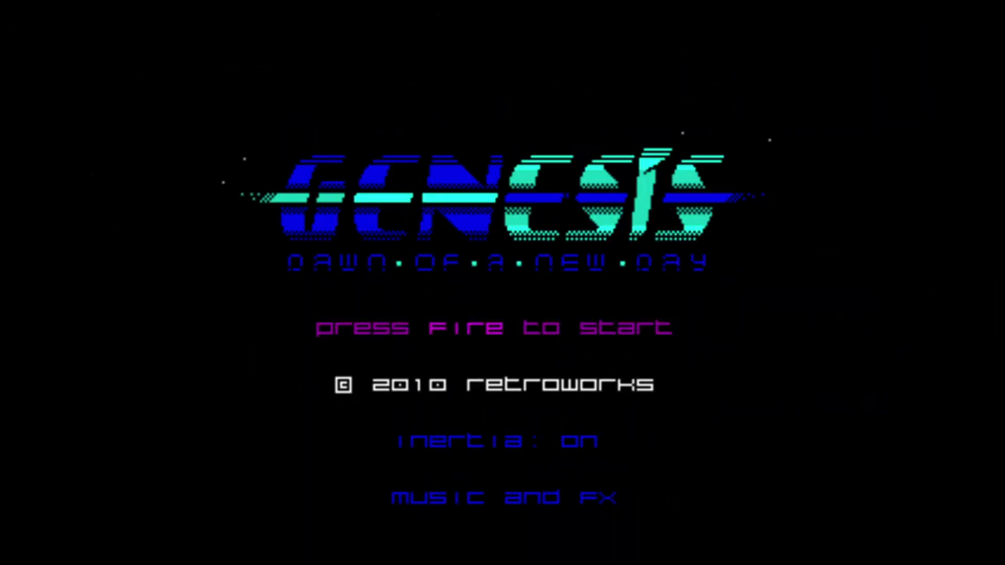
{"action": "key", "text": "space"}
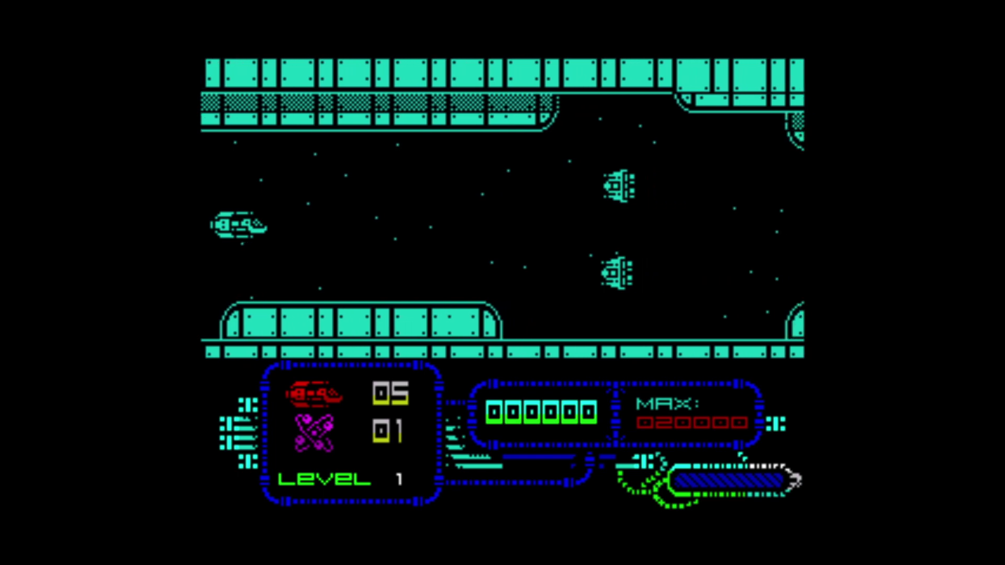